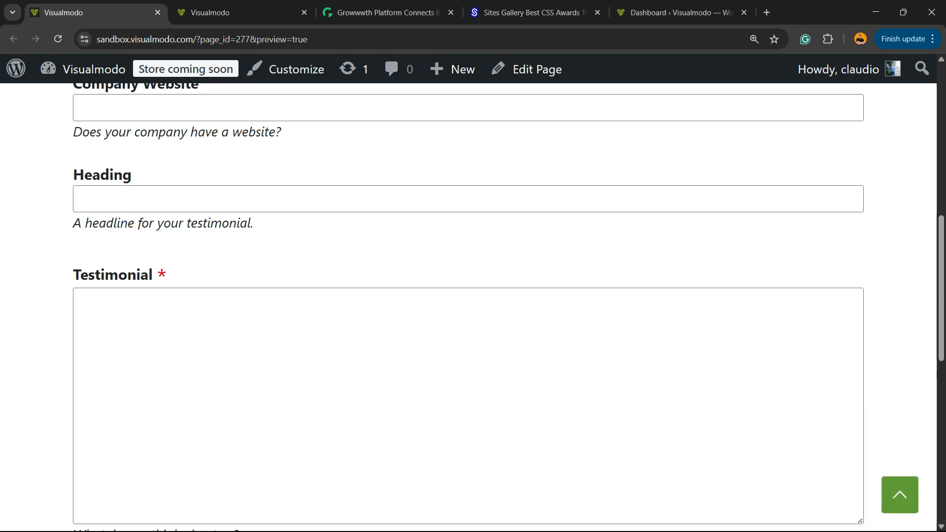
Examine the fields of the testimonial submission form on the previewed page, from Full Name to Star rating.
scroll(468, 306, down, 2)
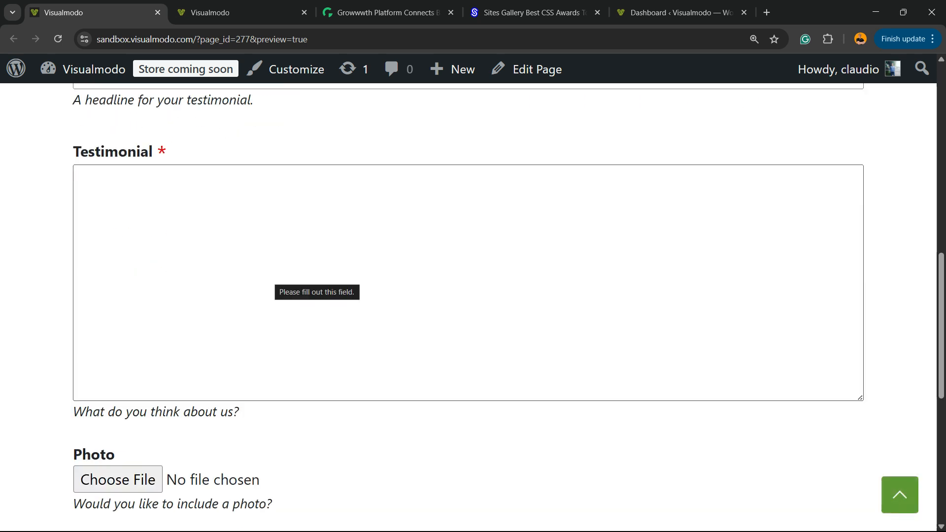
scroll(273, 281, down, 5)
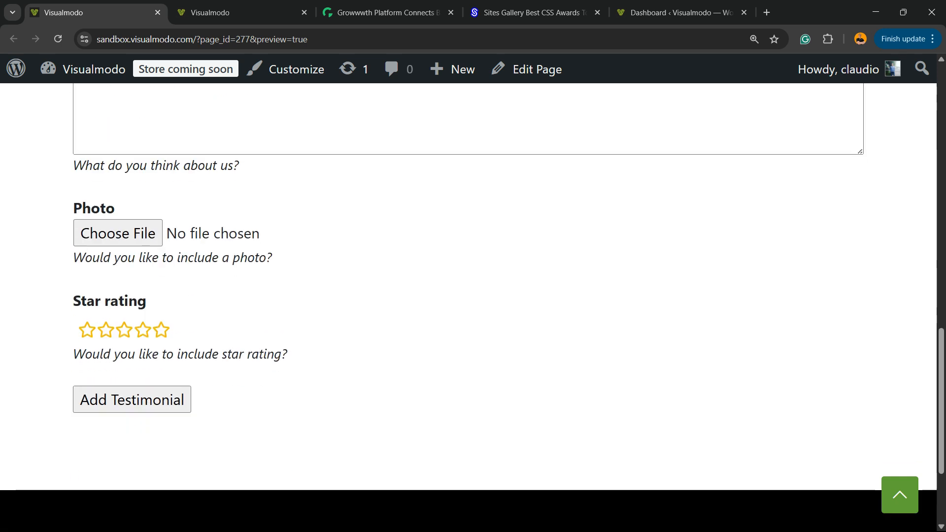
scroll(468, 305, up, 15)
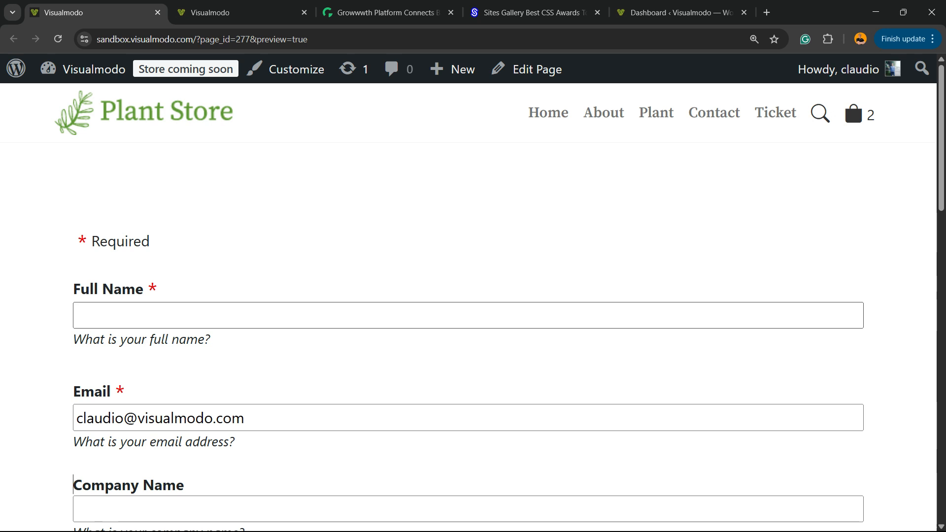
scroll(72, 485, down, 15)
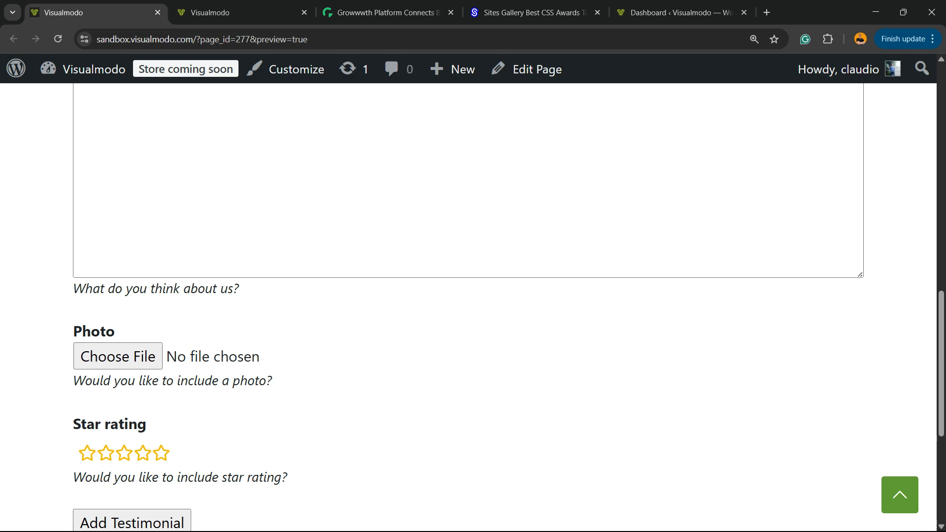
scroll(473, 306, down, 5)
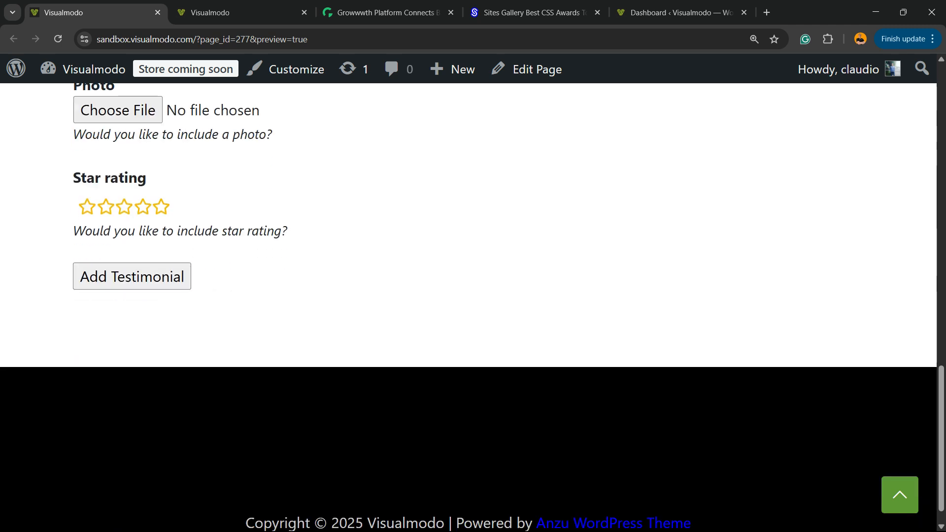
scroll(473, 306, up, 20)
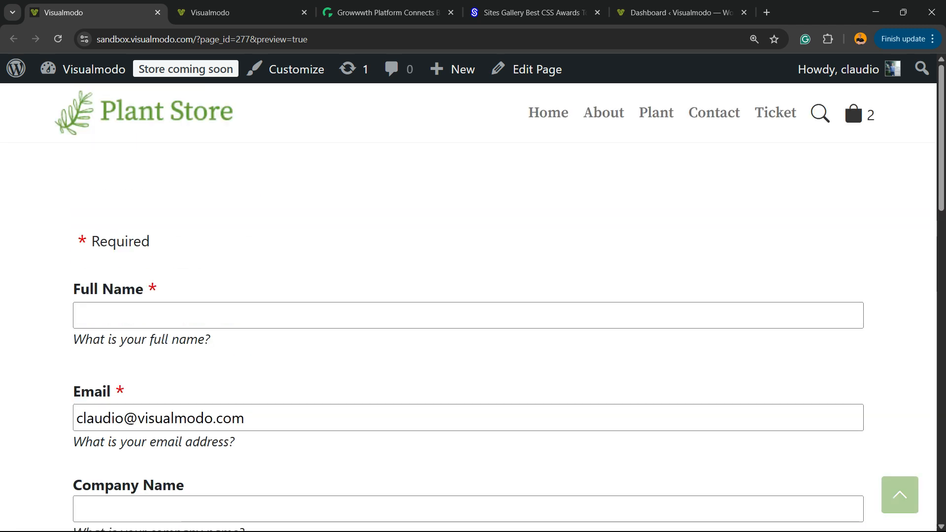
Open the WordPress admin dashboard from the site's home page and highlight the /wp-admin/ part of its address.
click(209, 12)
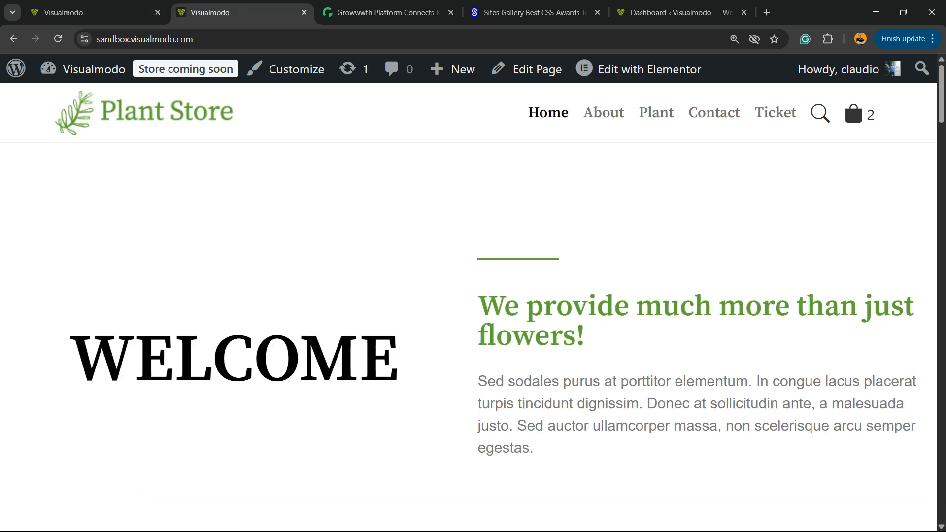
mouse_move(86, 69)
click(70, 101)
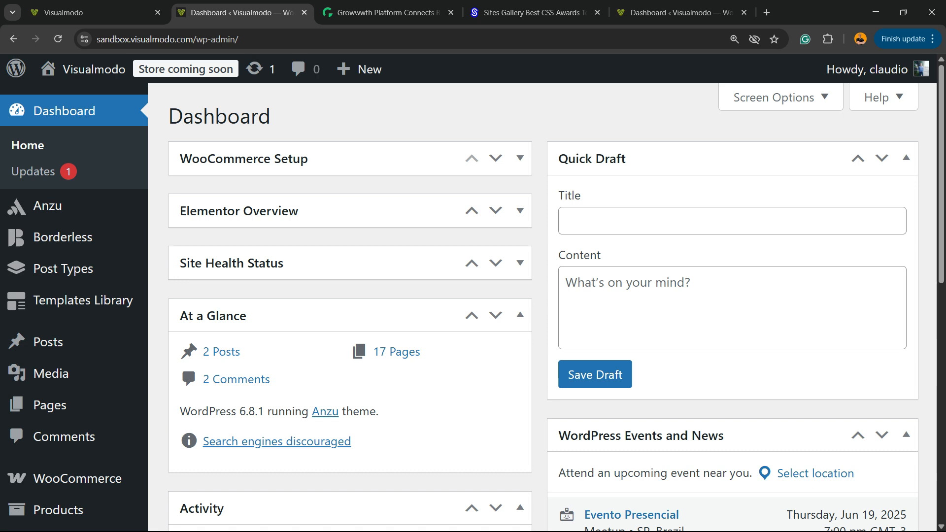
click(265, 39)
click(214, 39)
drag(221, 39, 266, 39)
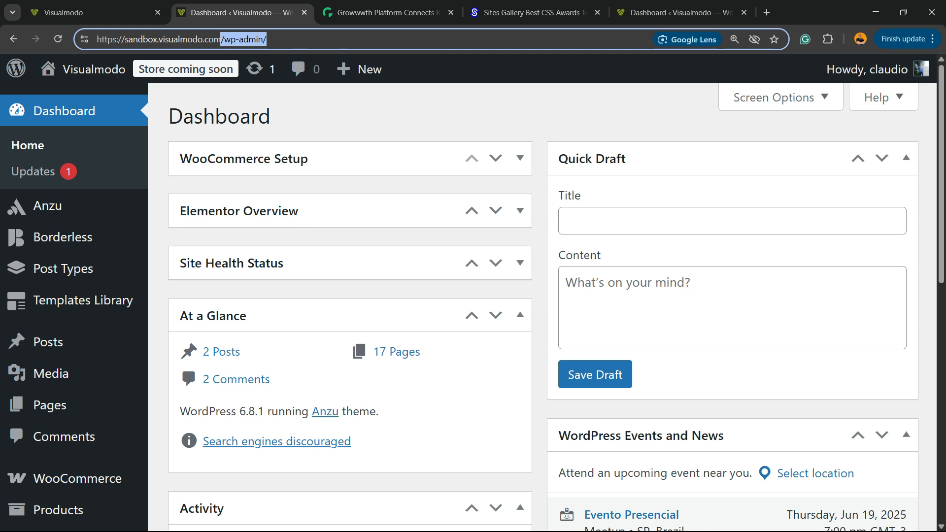
Open the page for adding new plugins in the WordPress admin.
scroll(74, 232, down, 5)
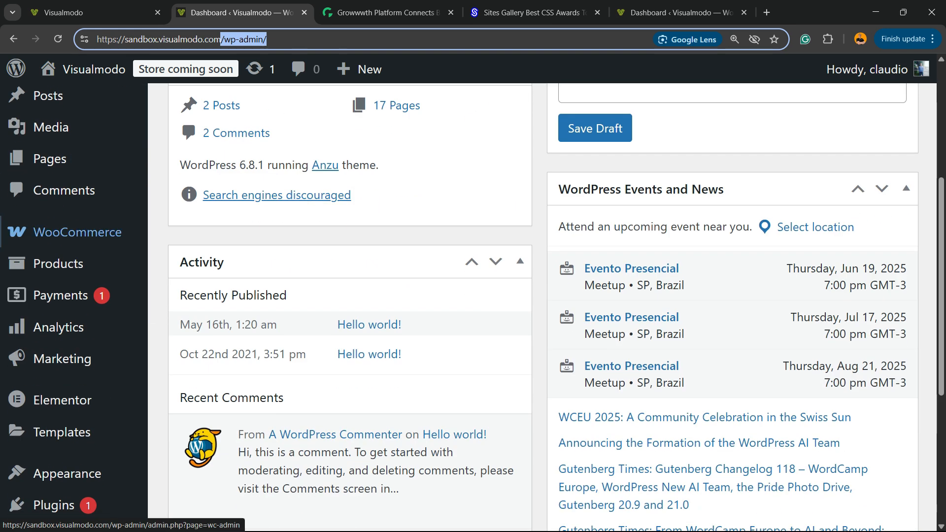
scroll(74, 232, down, 3)
mouse_move(54, 382)
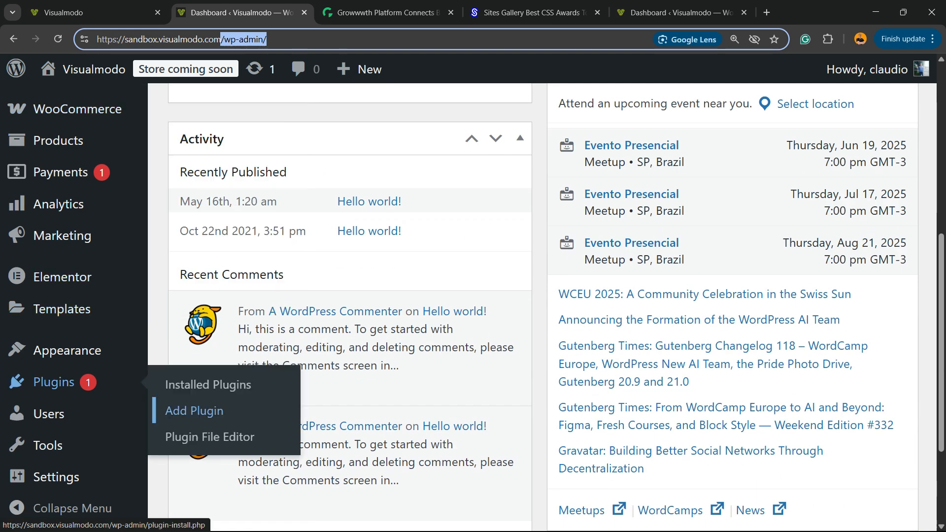
click(194, 411)
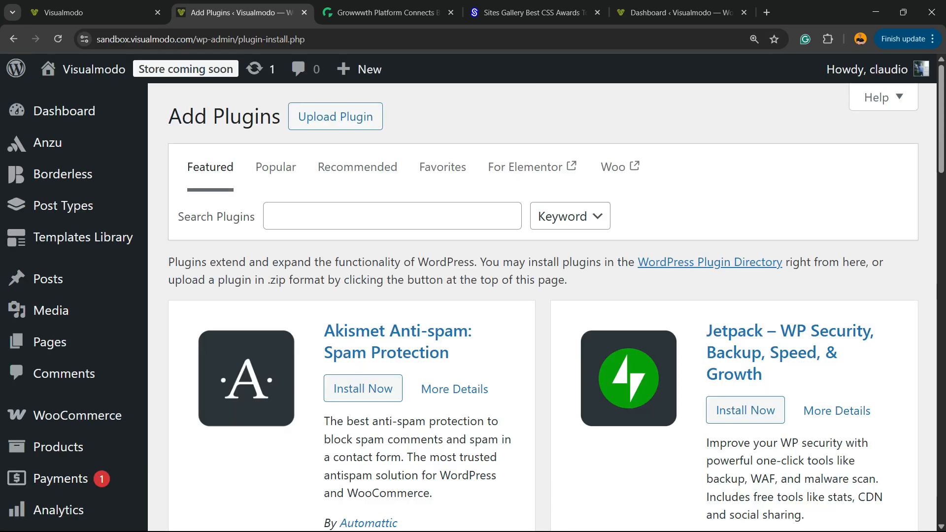
Search the plugin directory for "strong".
key(ctrl+minus)
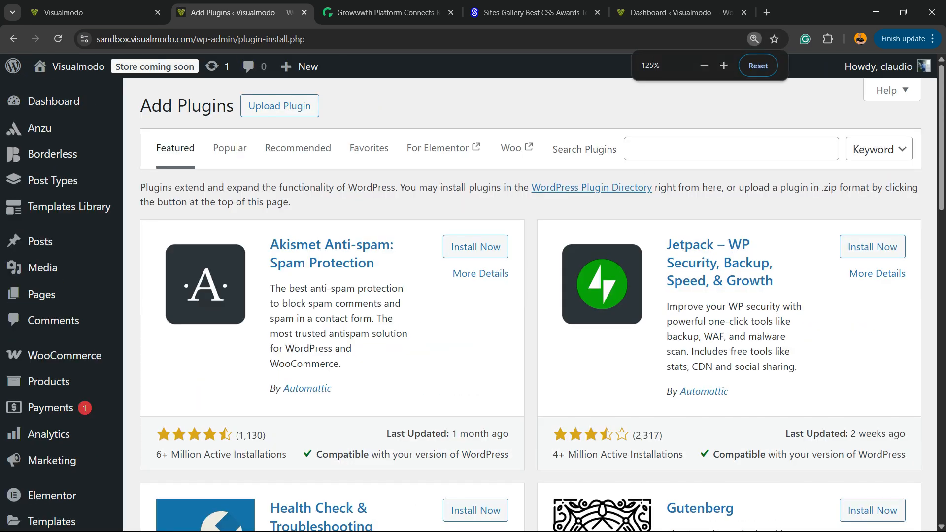
click(731, 148)
text(str)
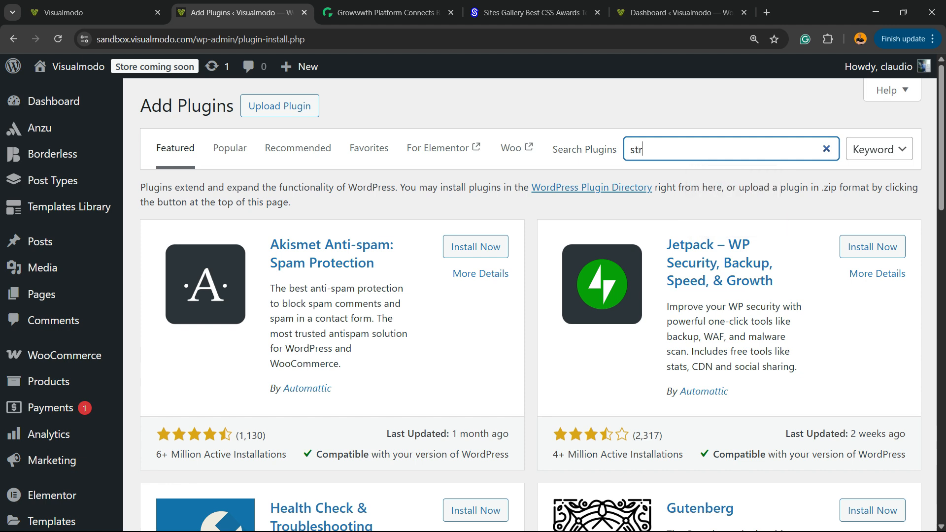
text(ong )
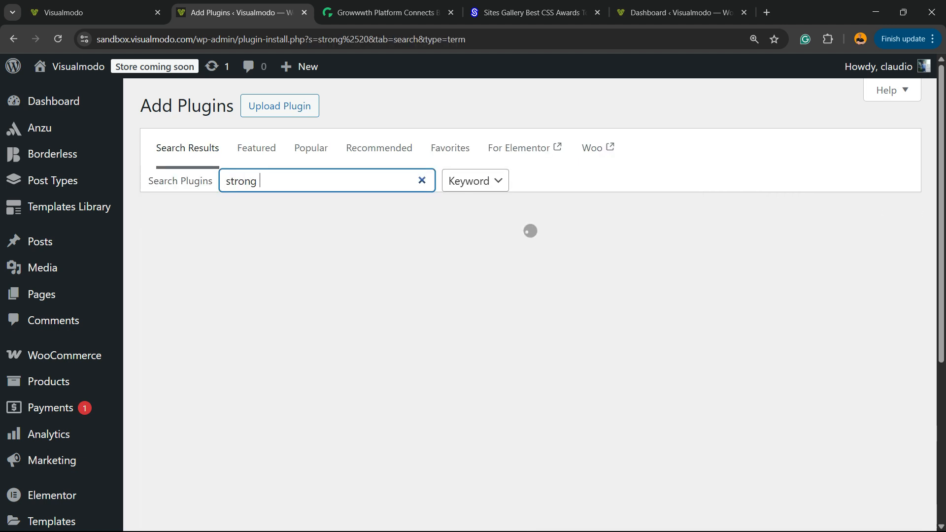
text(tes)
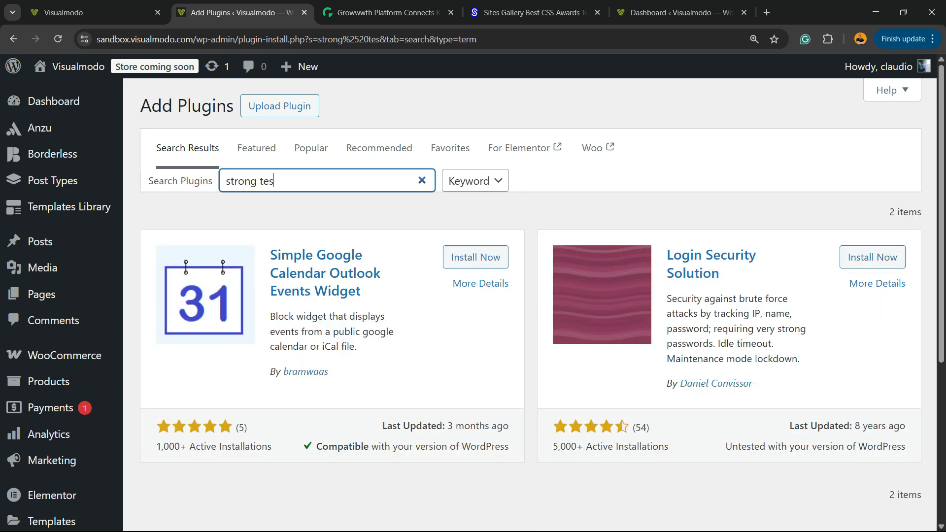
key(BackSpace)
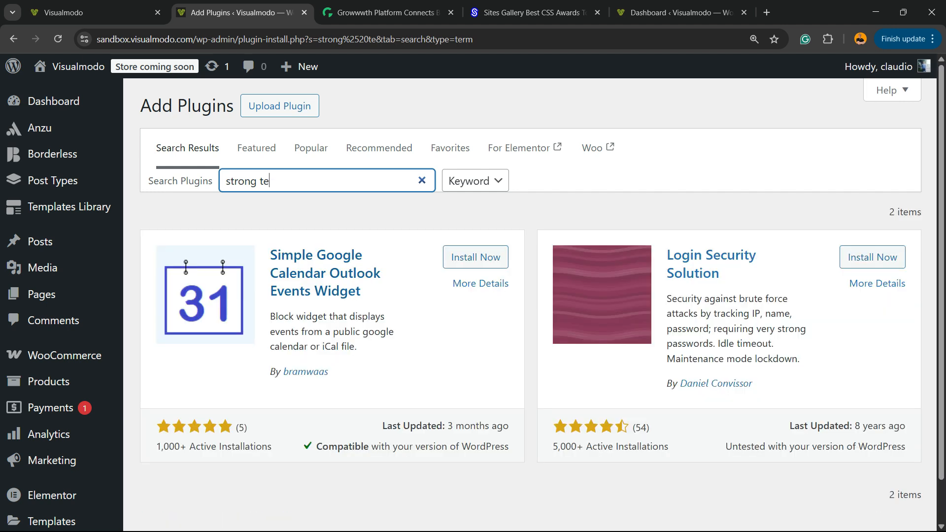
key(BackSpace)
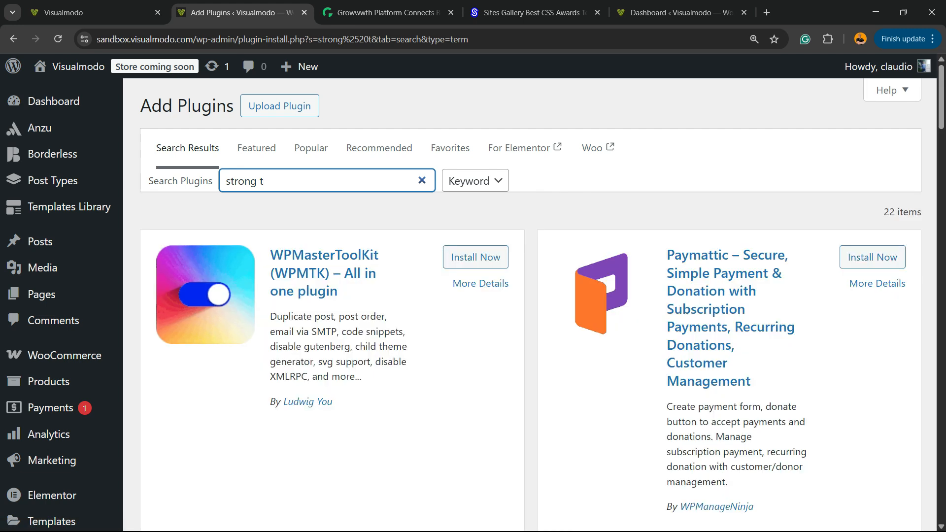
scroll(530, 305, down, 5)
scroll(530, 305, down, 9)
scroll(530, 306, up, 2)
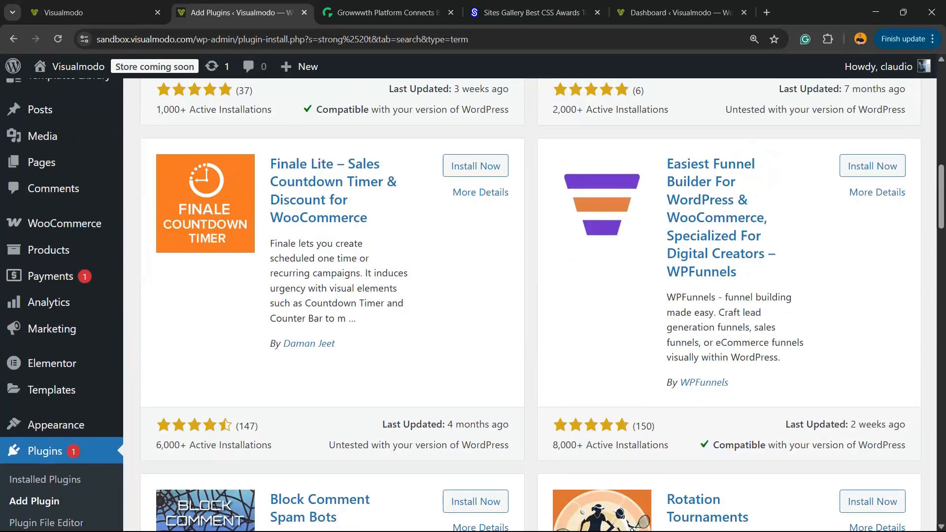
scroll(530, 306, down, 19)
scroll(530, 305, down, 11)
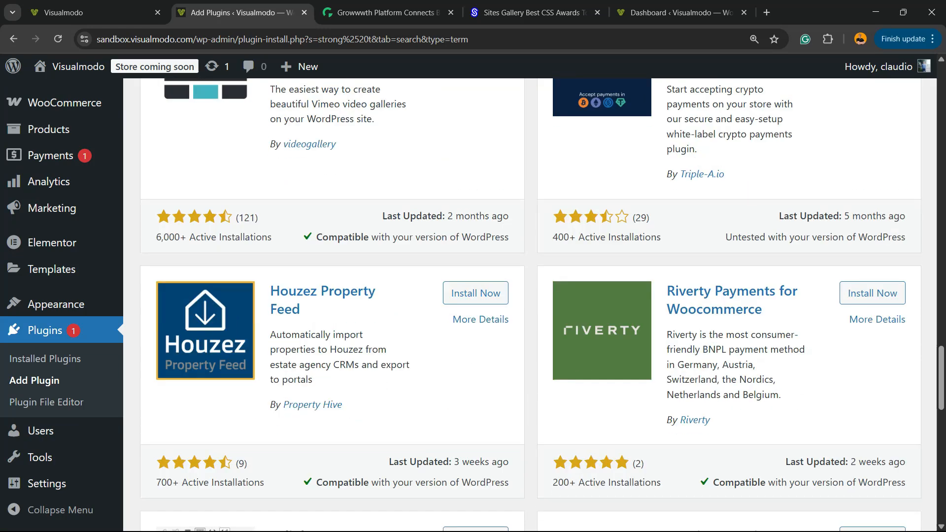
scroll(530, 306, up, 15)
scroll(530, 306, up, 20)
key(BackSpace)
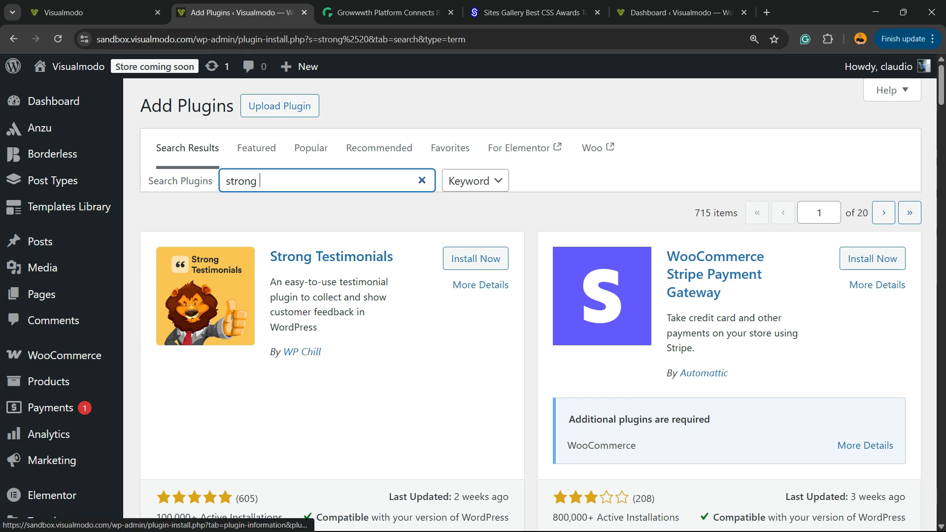
Install and activate the Strong Testimonials plugin by WP Chill.
drag(399, 258, 270, 259)
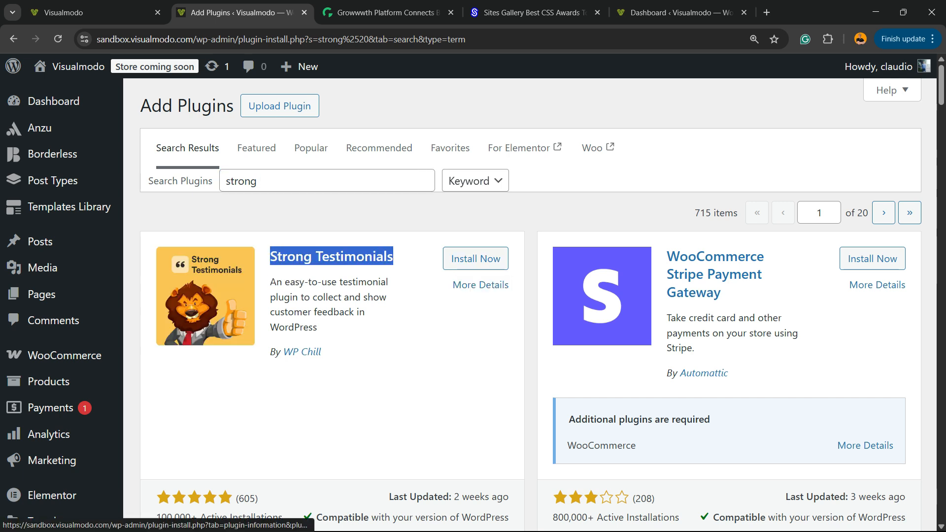
click(475, 258)
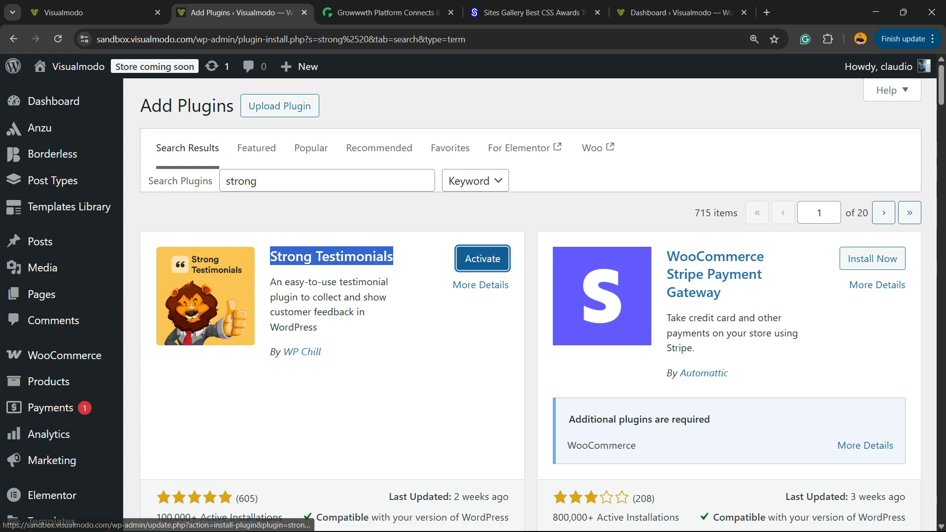
click(480, 258)
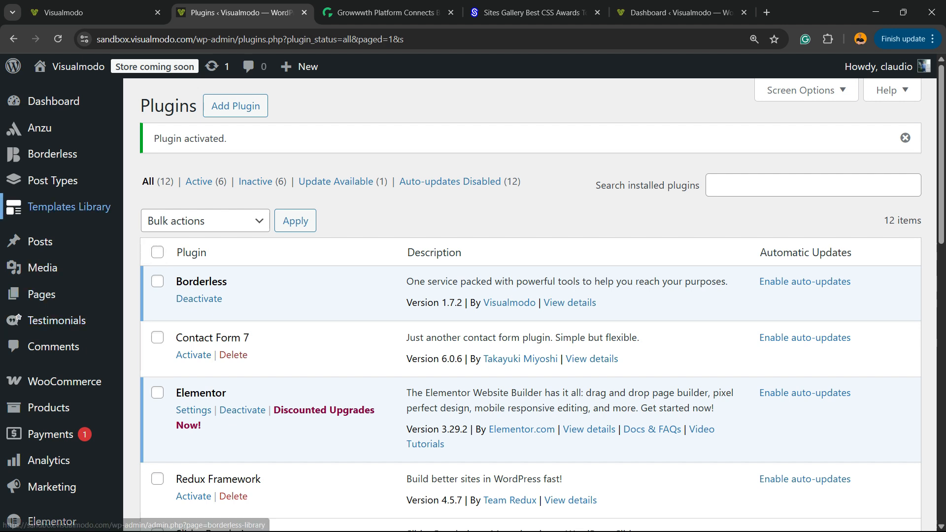
Start a new view in the Testimonials plugin, keeping the name "new", and set its mode to Form.
mouse_move(57, 321)
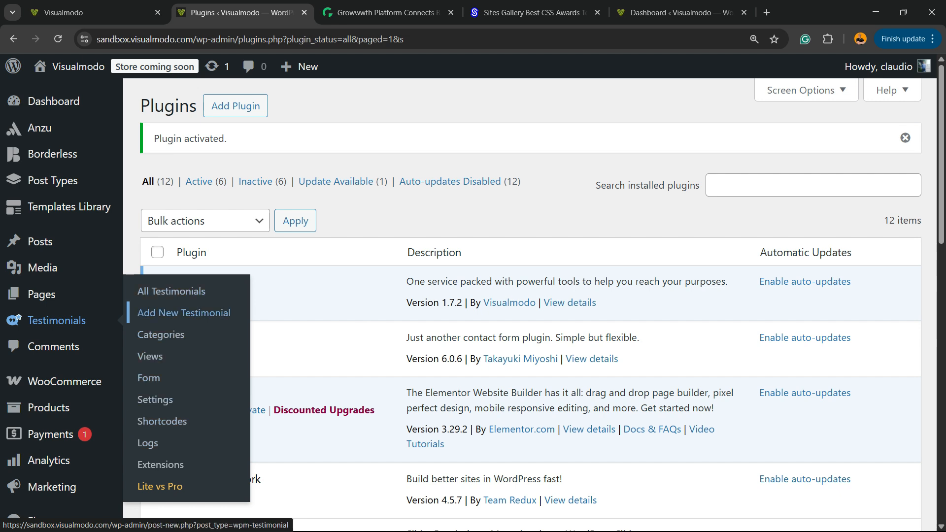
click(150, 356)
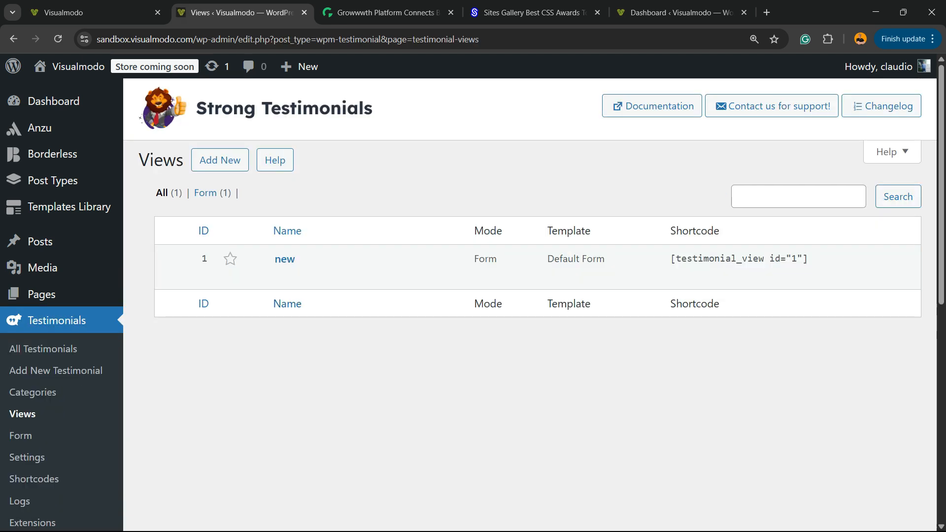
click(220, 160)
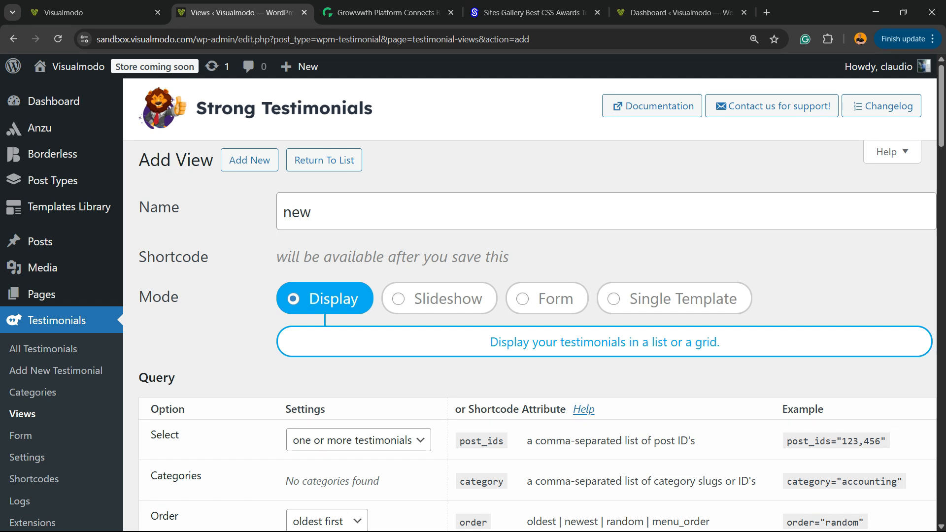
click(345, 212)
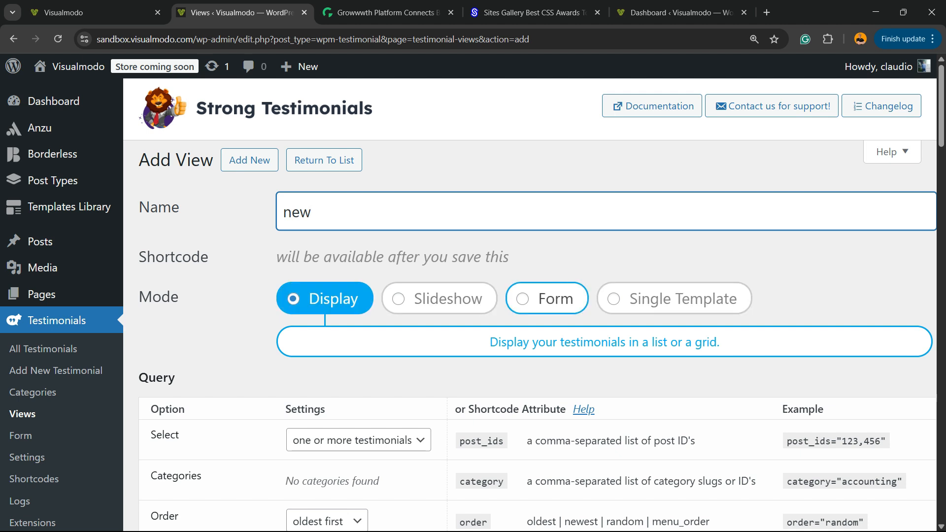
click(547, 298)
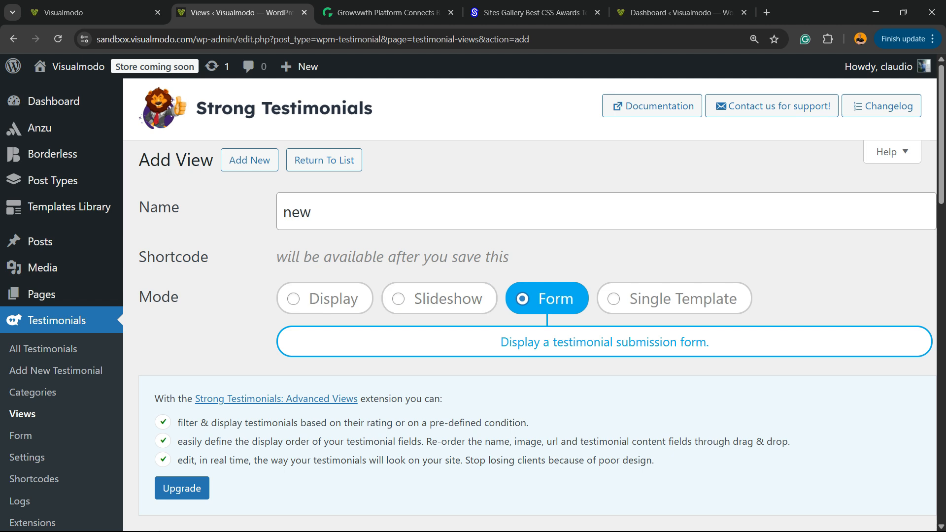
Try the Simple Form template for the view and return to Default Form with the light theme.
scroll(547, 299, down, 2)
scroll(537, 306, down, 4)
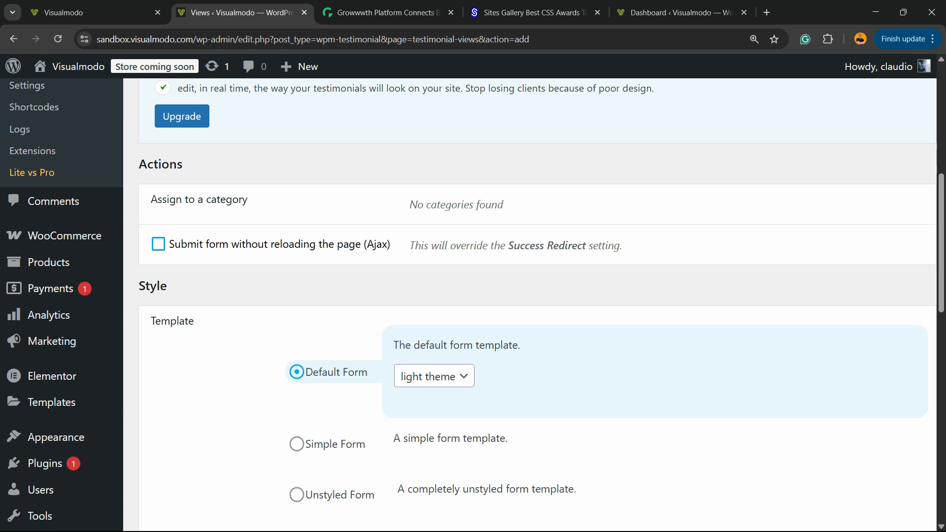
scroll(530, 296, down, 2)
click(434, 255)
click(434, 255)
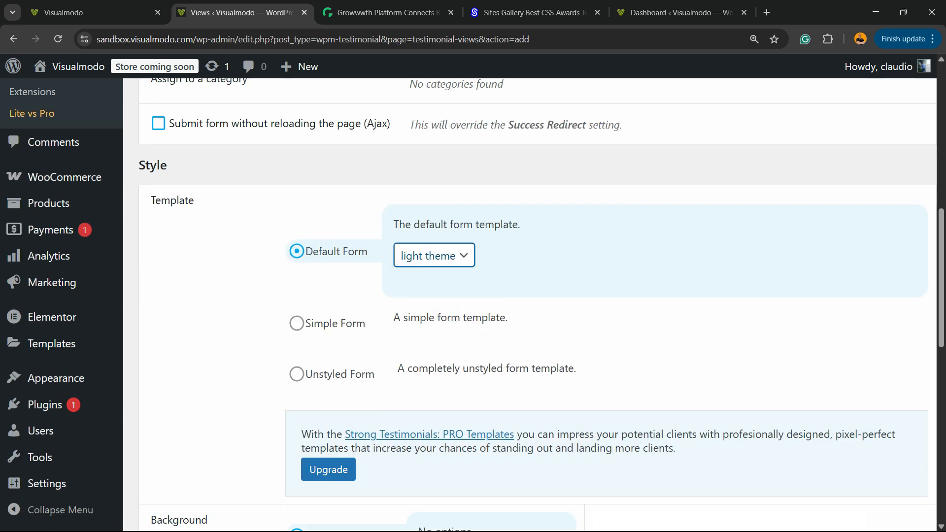
click(328, 323)
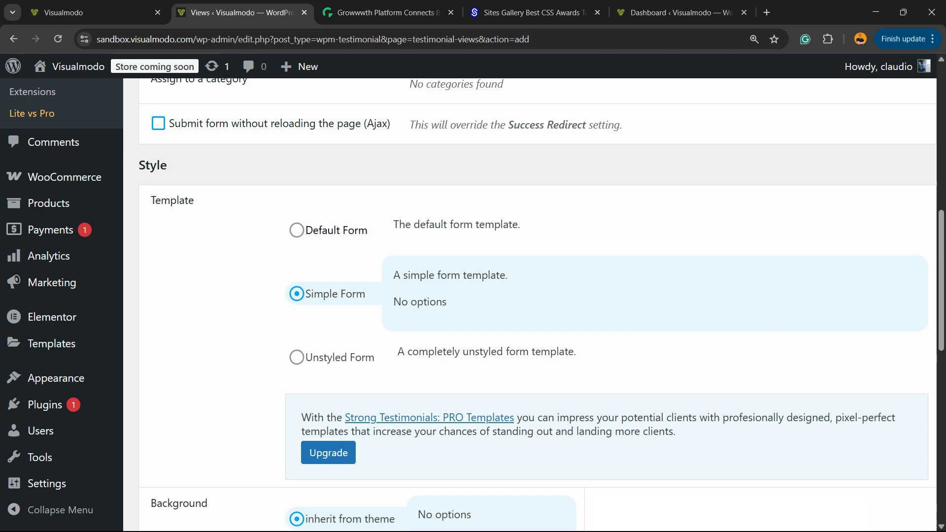
click(326, 232)
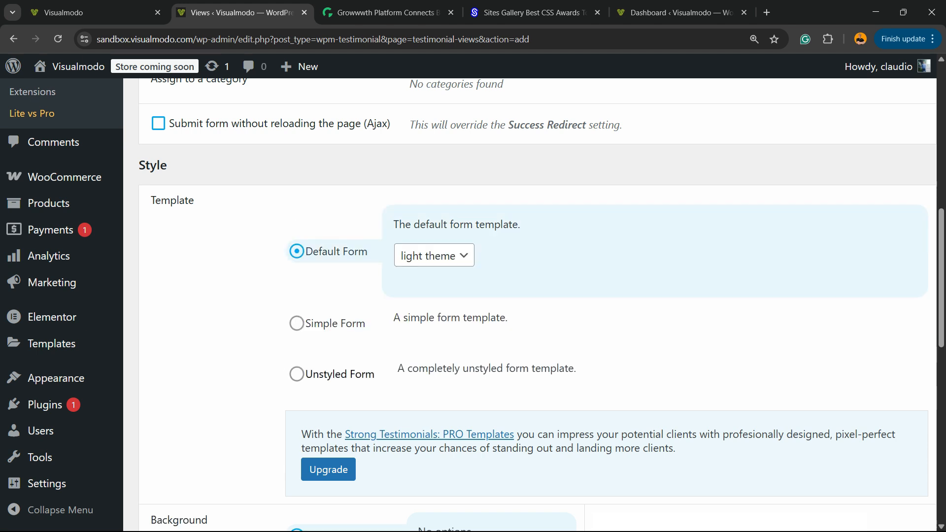
Try the single color and gradient backgrounds for the view and return the background to inherit from theme.
scroll(327, 252, down, 5)
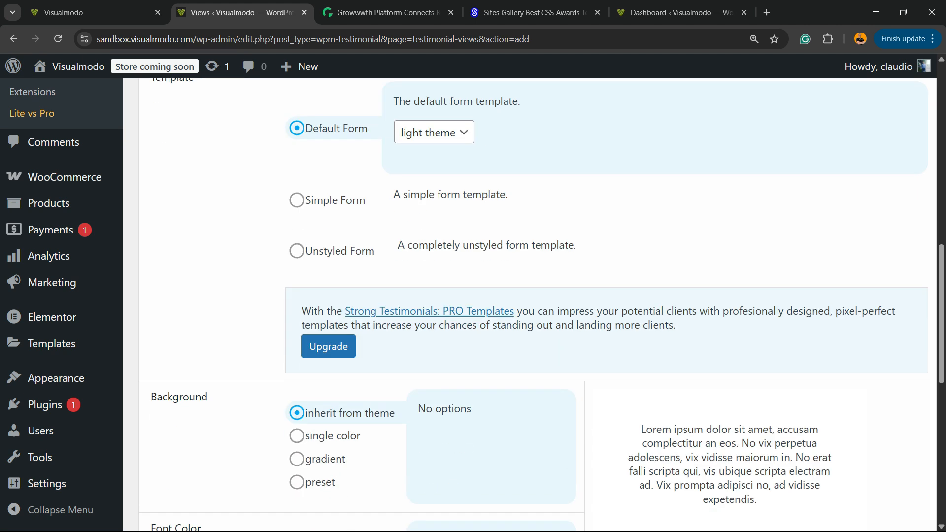
scroll(325, 335, down, 1)
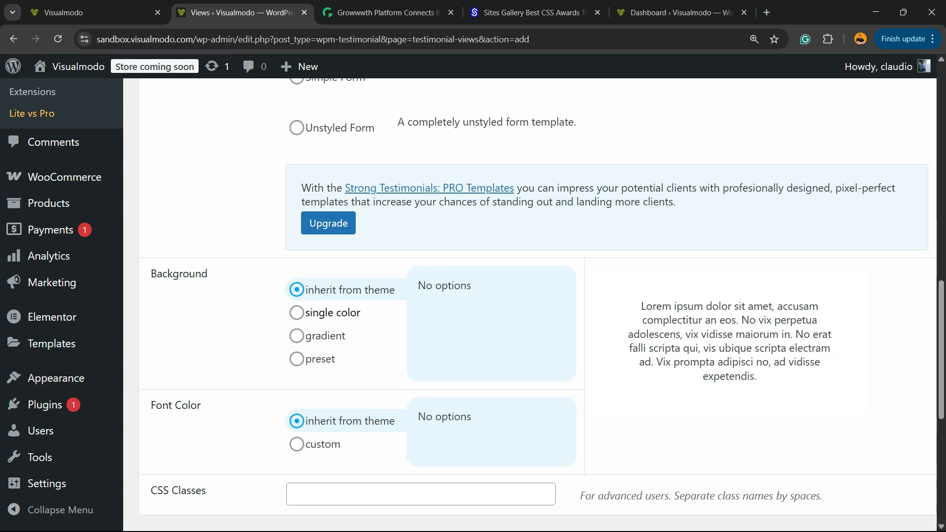
click(333, 312)
click(327, 290)
click(326, 336)
click(377, 290)
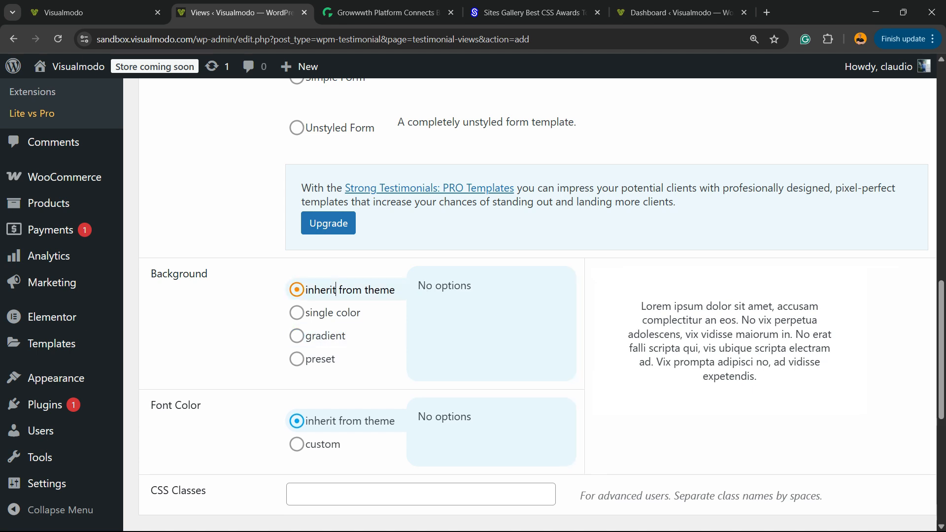
Save the new view and copy its shortcode [testimonial_view id="2"].
scroll(349, 311, down, 2)
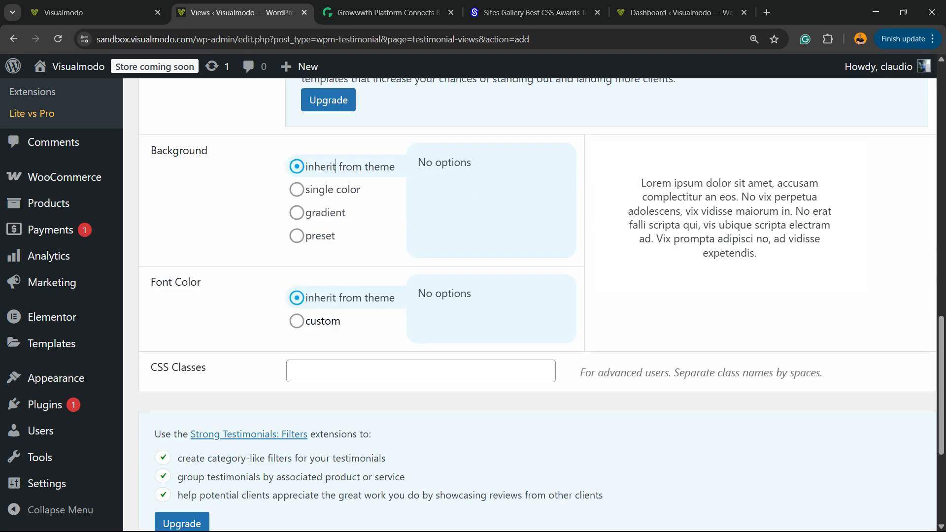
scroll(537, 296, down, 4)
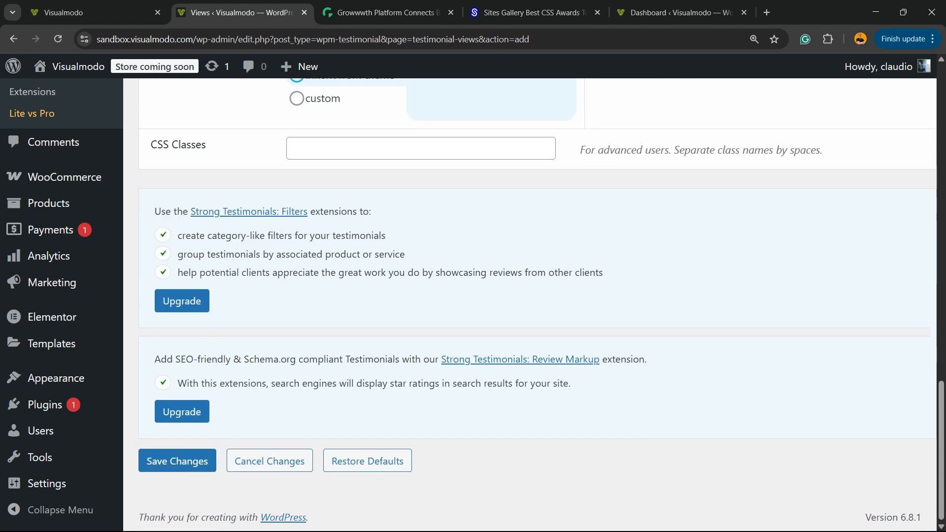
click(178, 460)
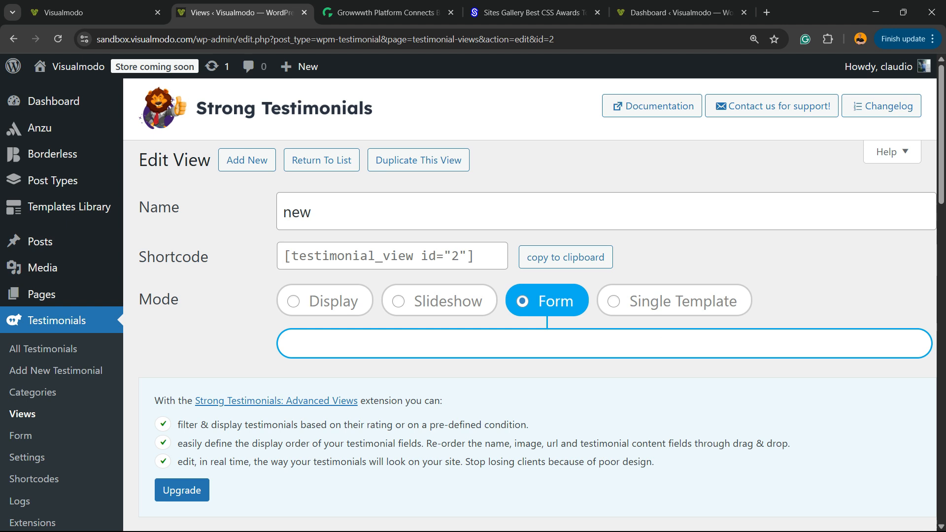
click(367, 256)
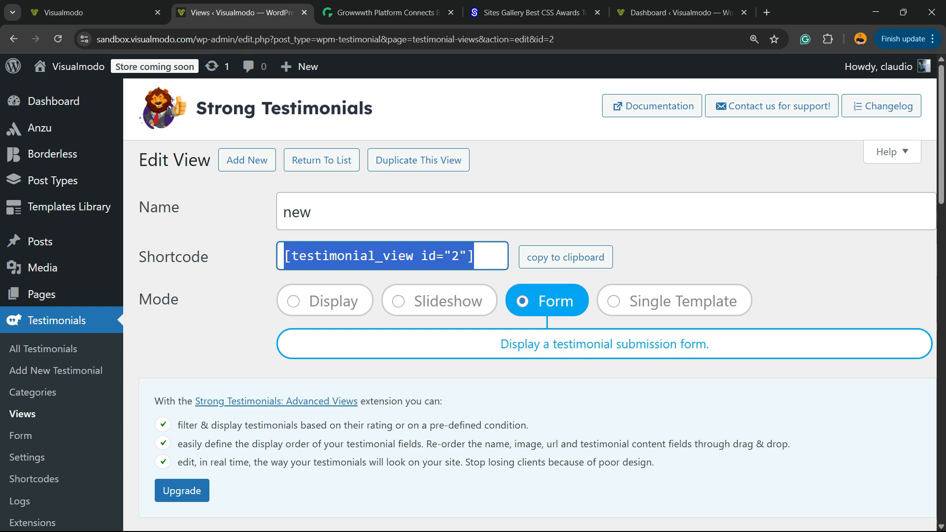
triple_click(367, 256)
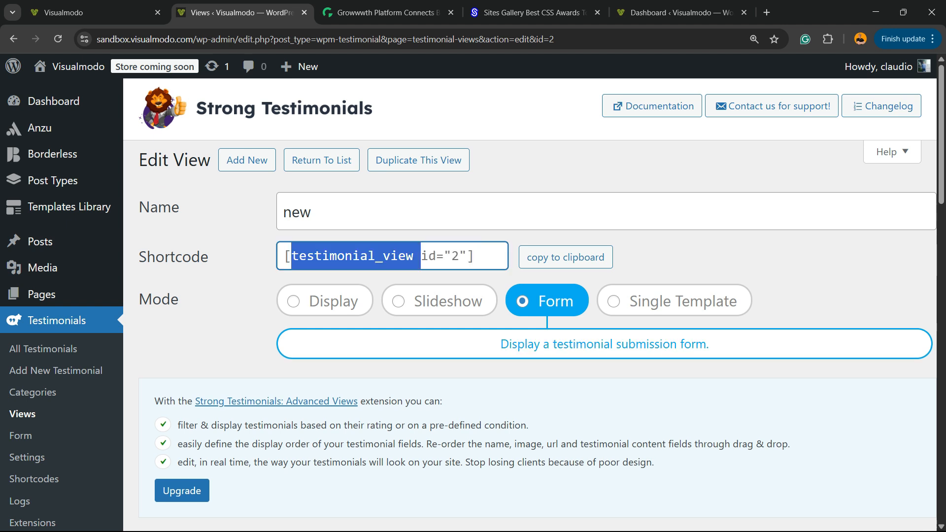
click(550, 260)
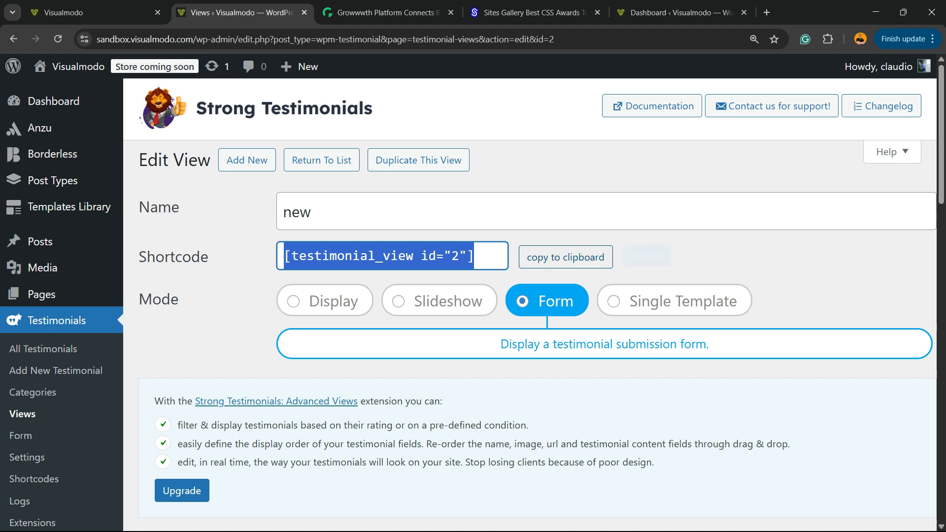
Create a new page titled "Collect" and paste the copied testimonial view shortcode into its body.
mouse_move(42, 294)
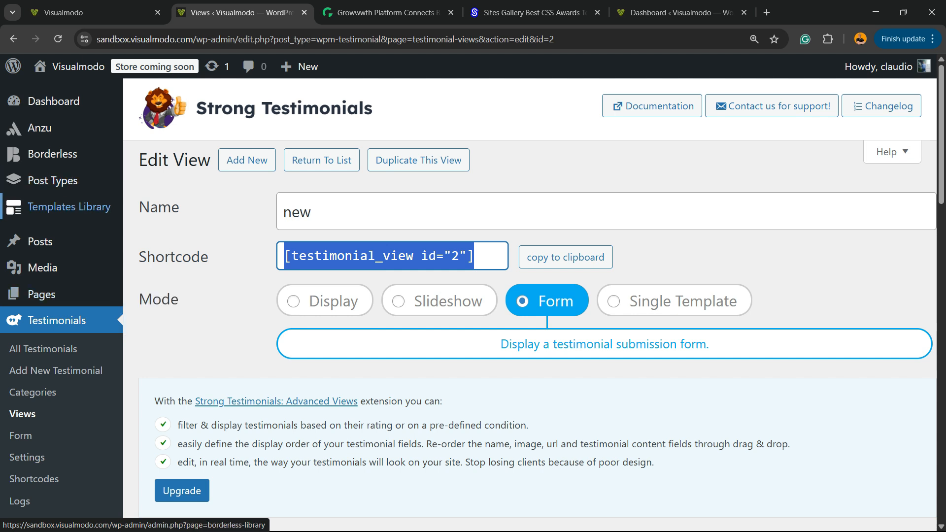
click(158, 318)
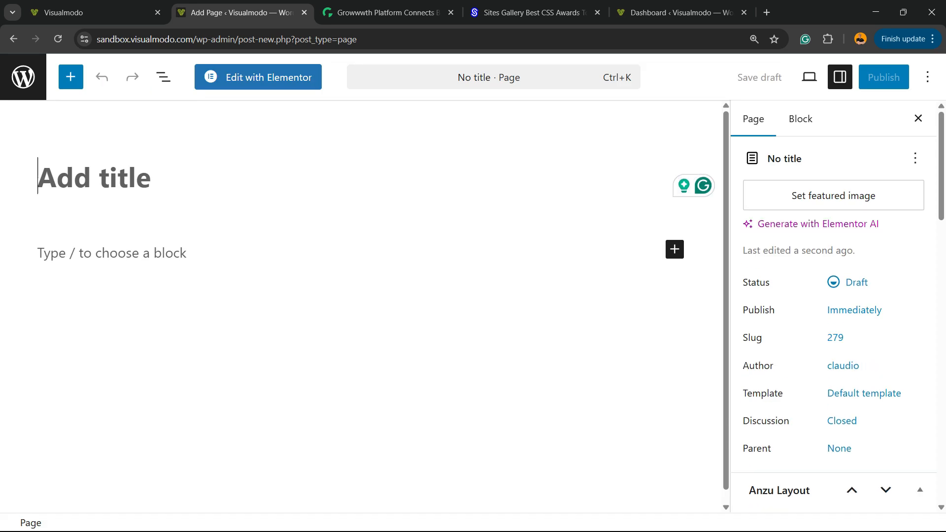
text(Col)
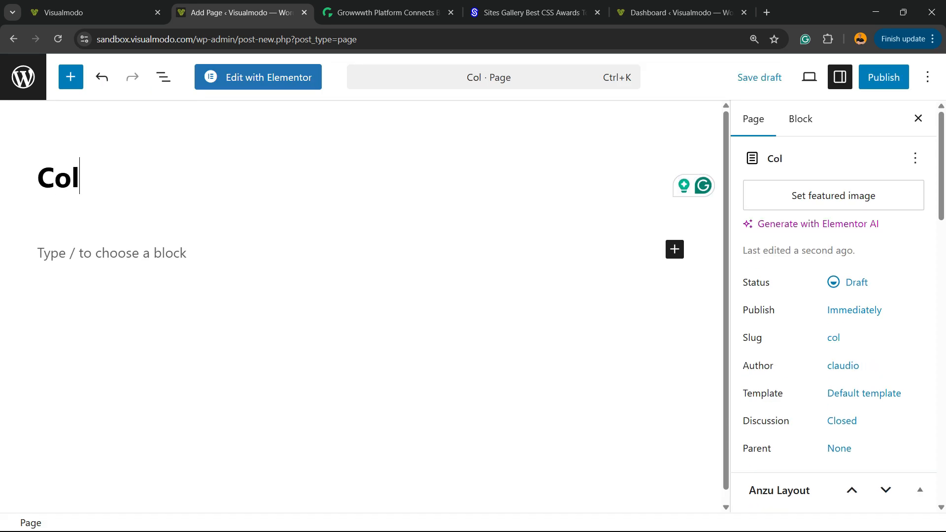
text(lect)
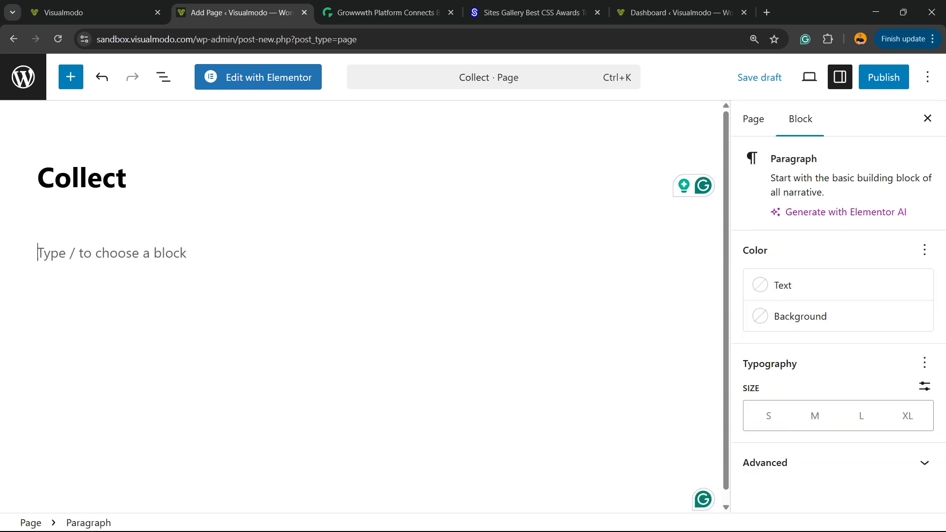
key(ctrl+v)
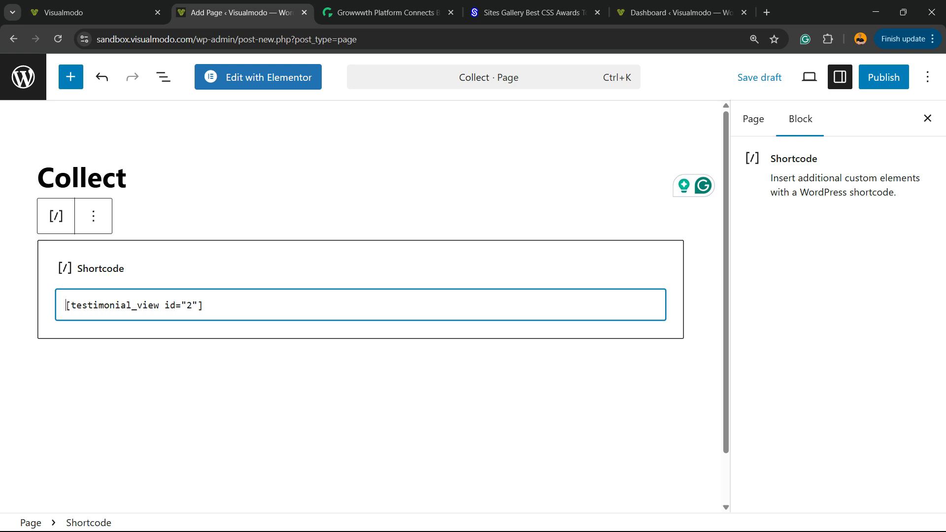
Try adding a second Shortcode block with the same shortcode below the first, and delete it.
click(113, 373)
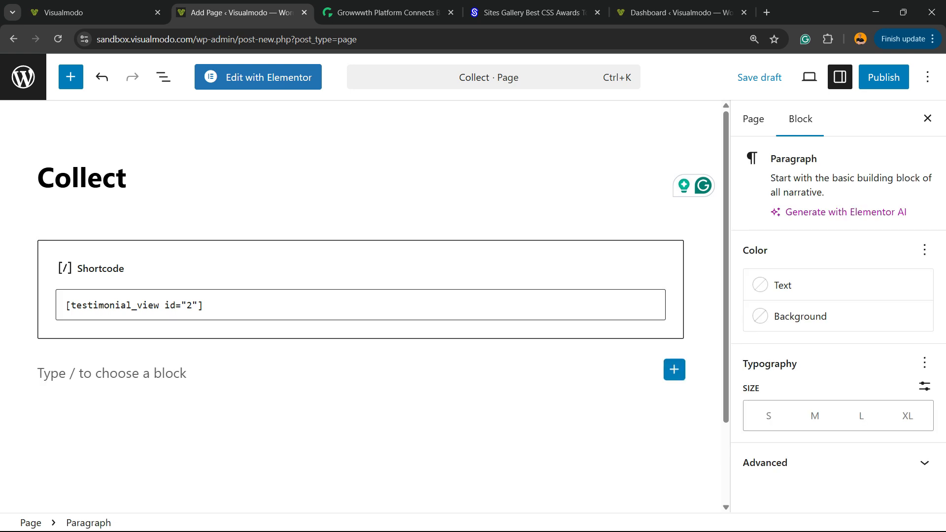
click(674, 369)
click(800, 374)
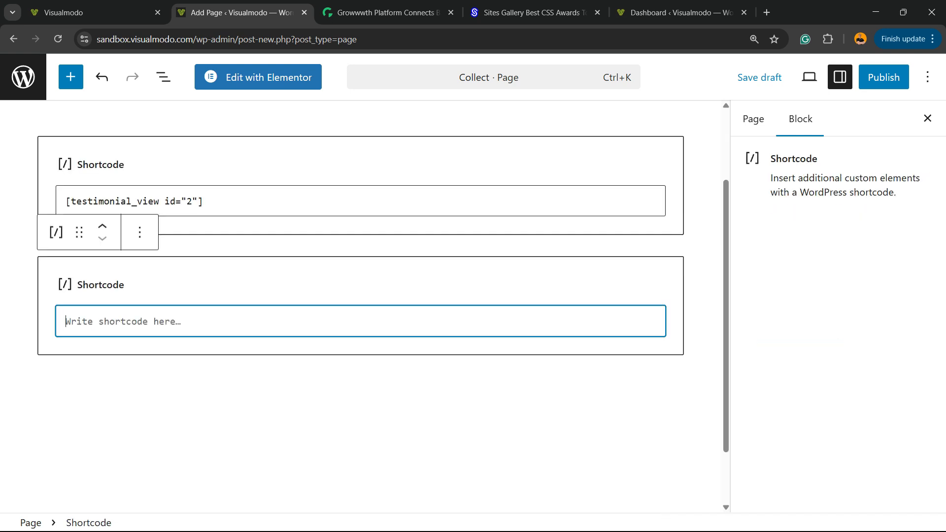
key(ctrl+v)
key(Escape)
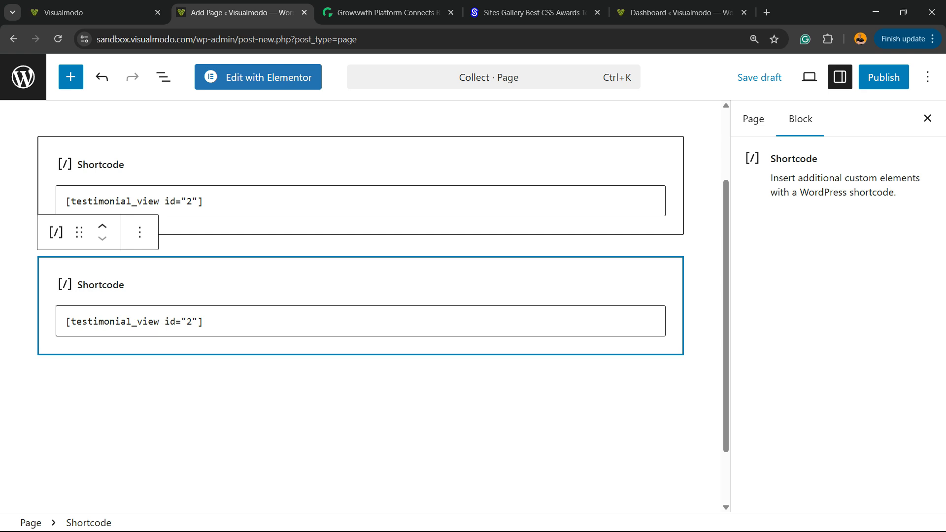
key(Delete)
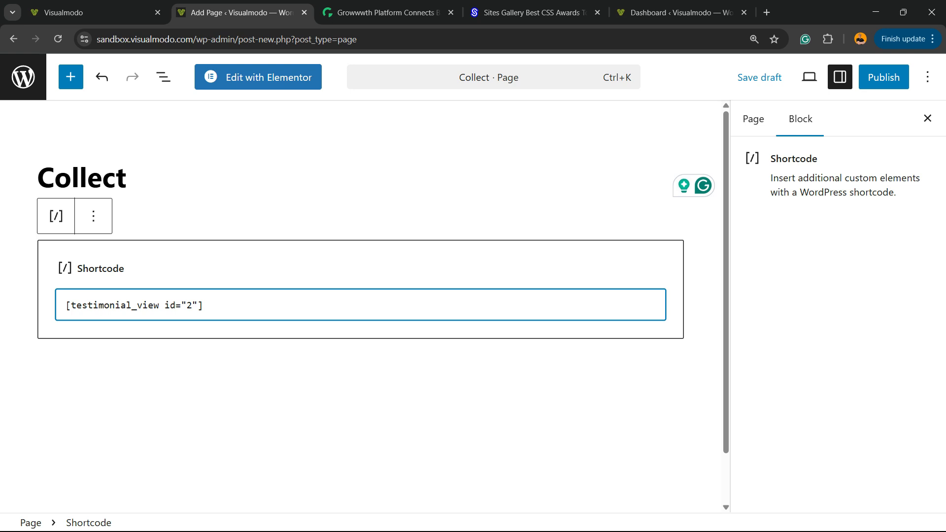
Publish the Collect page and view its testimonial form on the live site.
click(883, 77)
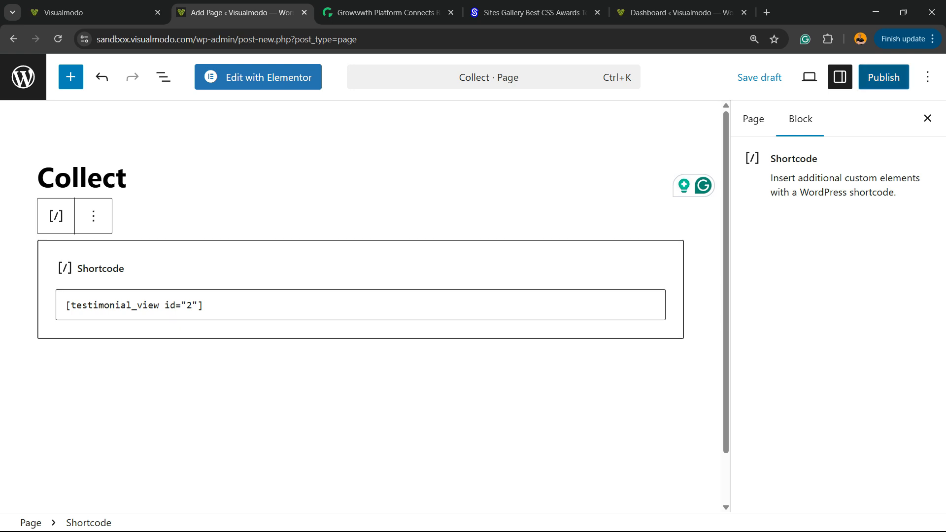
click(883, 77)
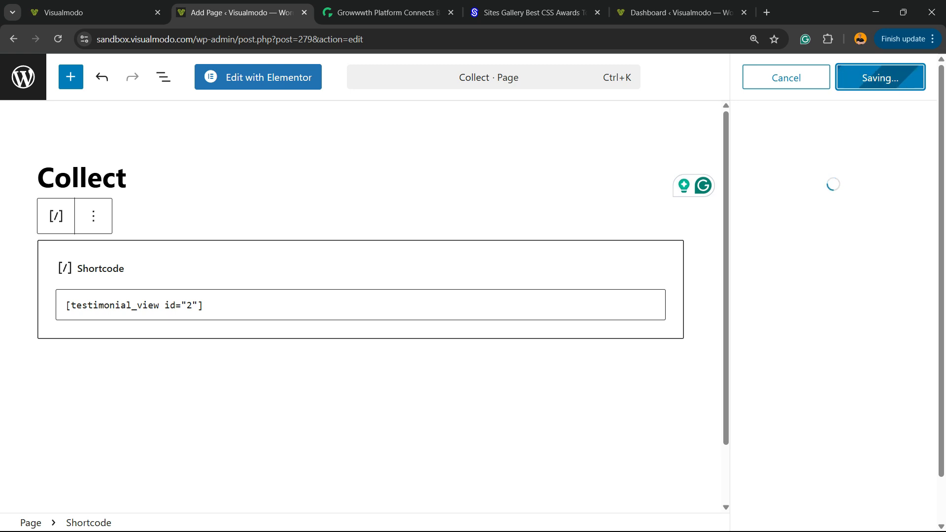
click(786, 249)
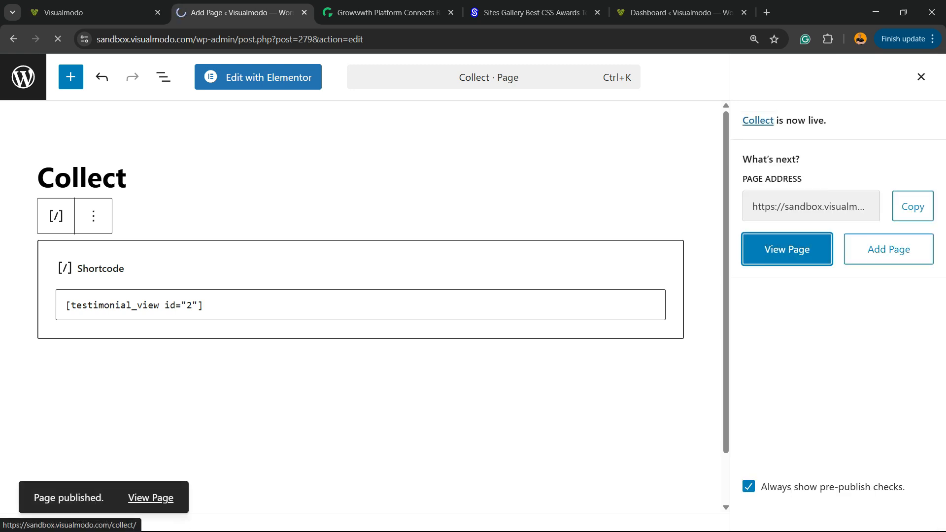
scroll(468, 296, down, 15)
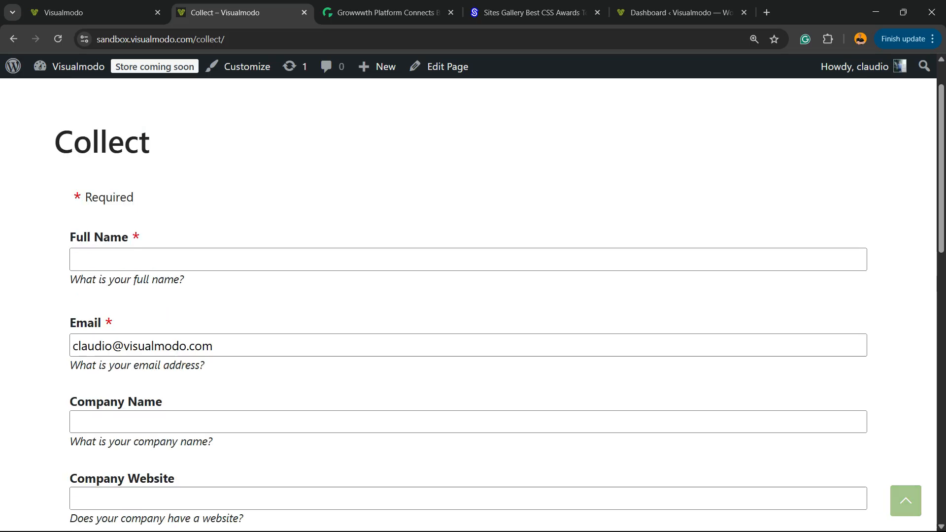
Submit a test testimonial with a placeholder full name and the testimonial text "frfer rtfwref ewtrfrf tfr4f".
scroll(857, 90, up, 1)
text(tteesttt)
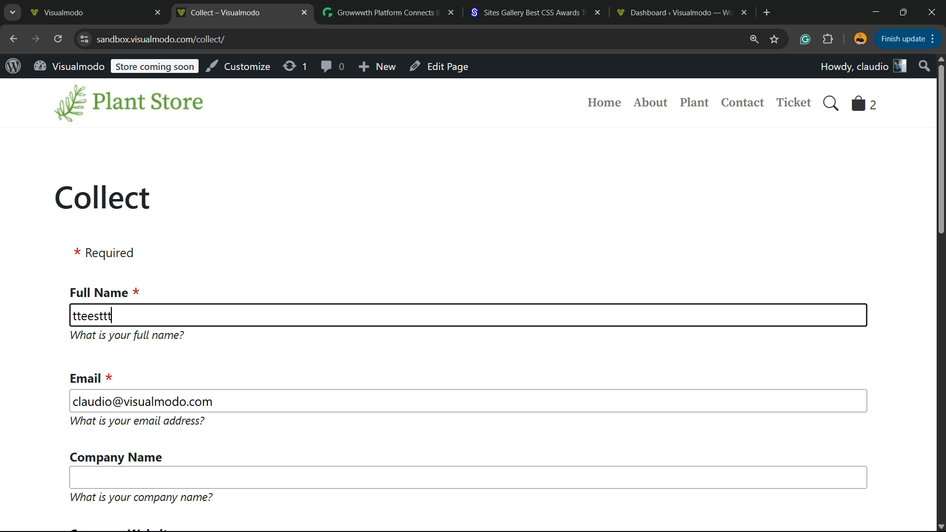
scroll(856, 90, down, 7)
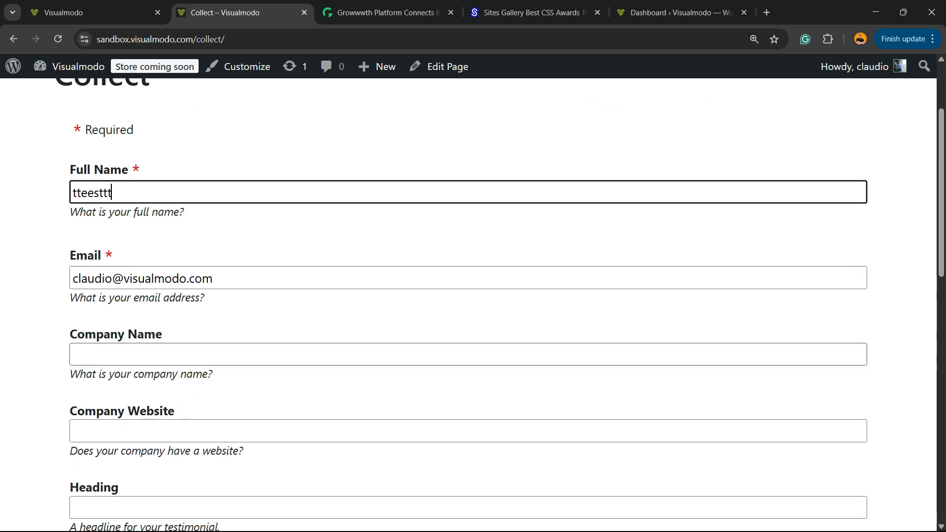
scroll(468, 306, down, 2)
click(197, 266)
text(frf)
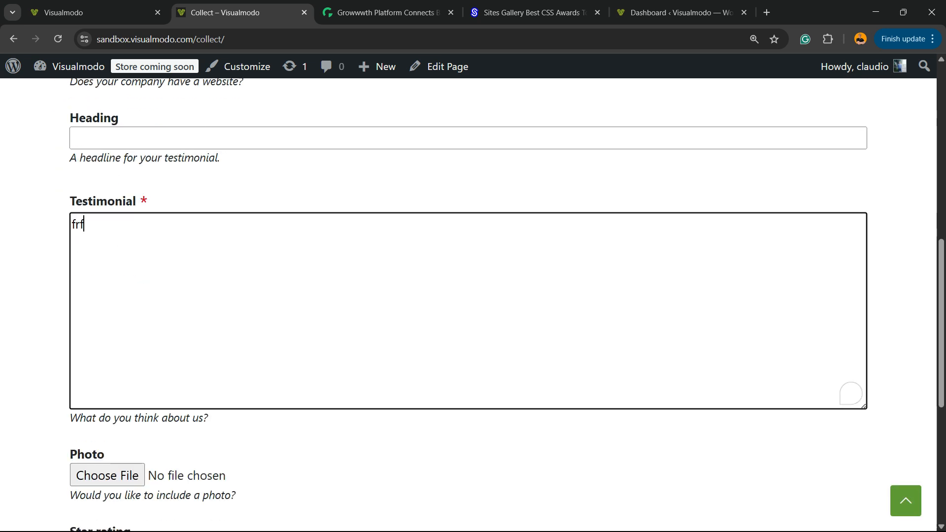
text(er rtfwref ewtrfrf tfr4f)
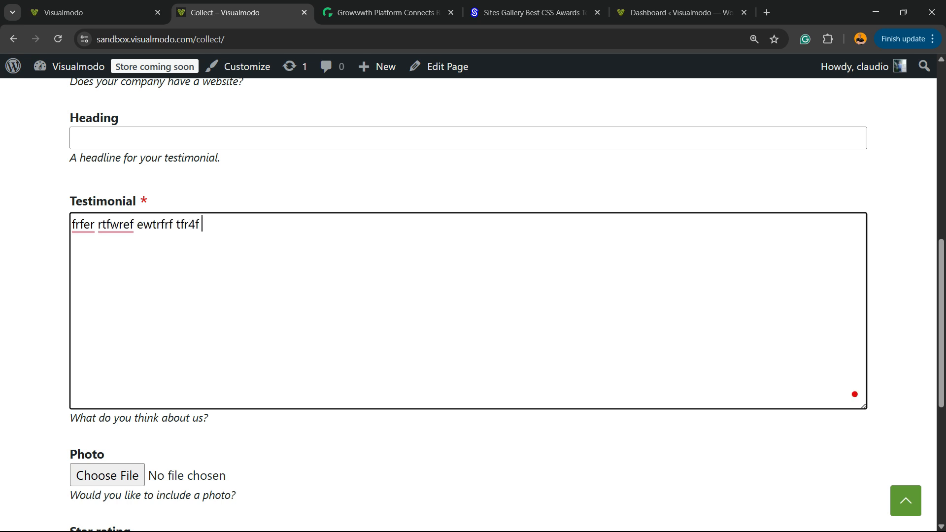
scroll(502, 306, down, 5)
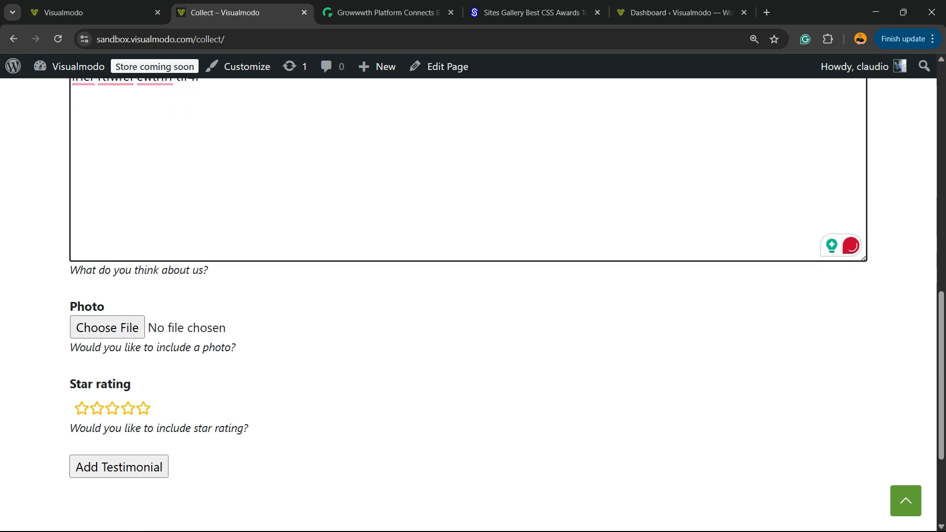
click(119, 369)
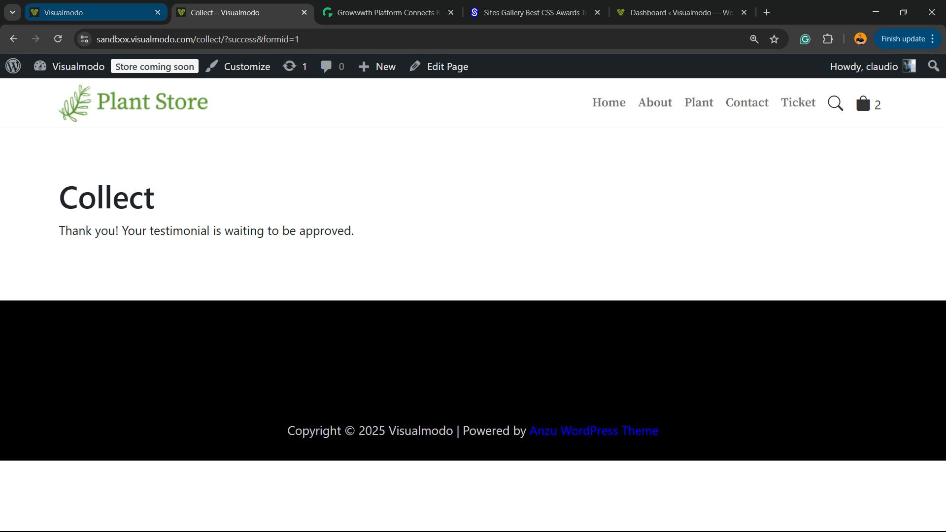
Switch to the other Visualmodo tab, go to the site's admin dashboard and open the Testimonials form field editor.
click(94, 13)
scroll(469, 305, down, 5)
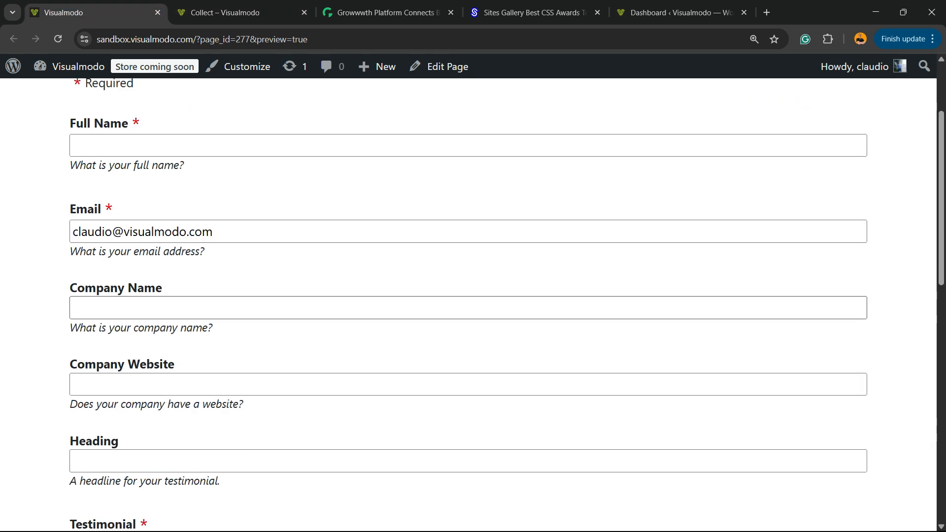
scroll(468, 306, up, 5)
mouse_move(72, 67)
click(58, 93)
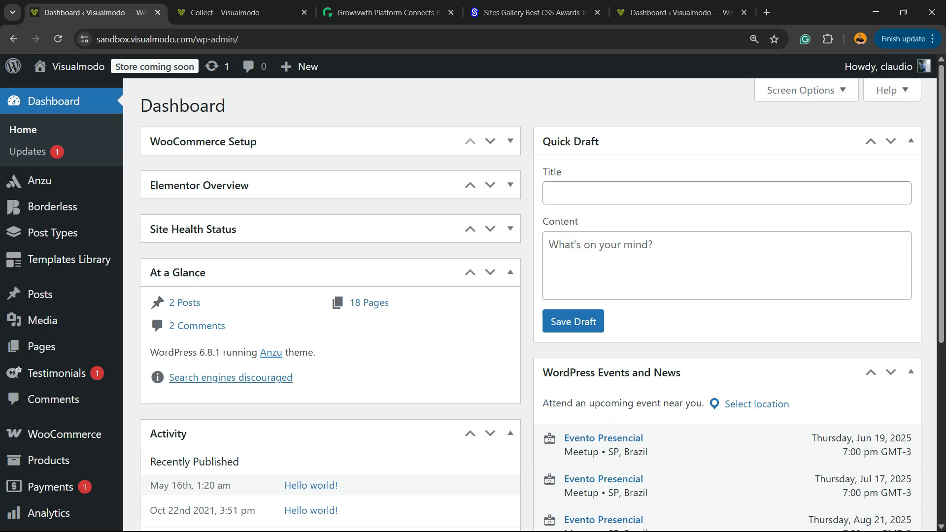
scroll(45, 316, down, 6)
mouse_move(40, 431)
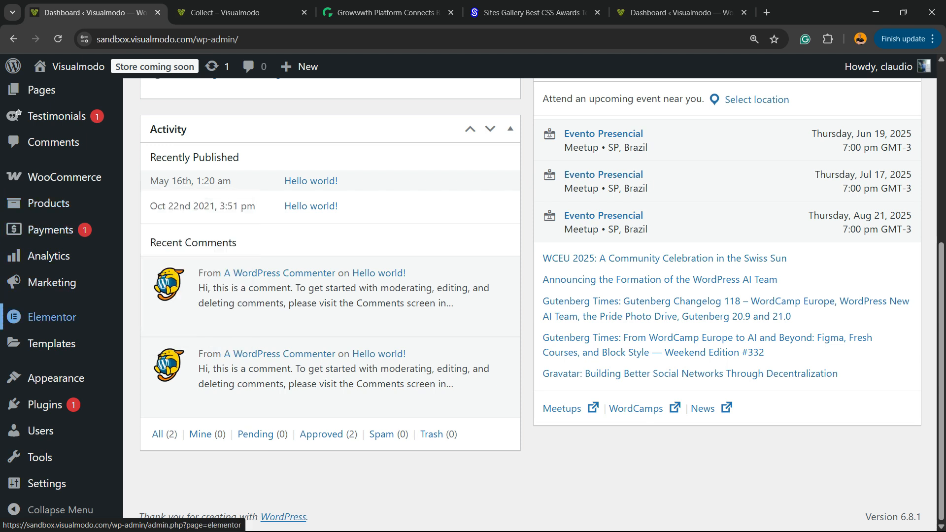
scroll(45, 315, up, 5)
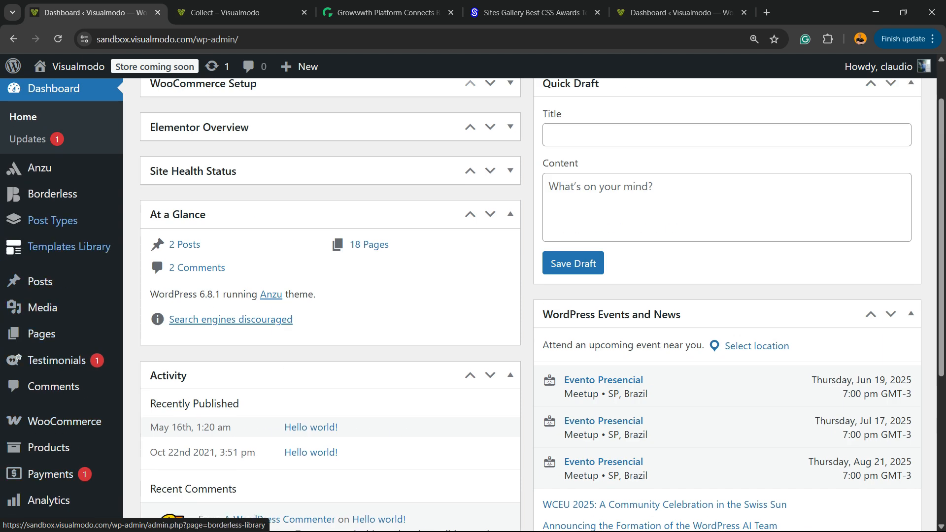
mouse_move(57, 360)
click(149, 378)
Examine the Company Name field's options in the form editor and collapse them.
scroll(473, 306, down, 6)
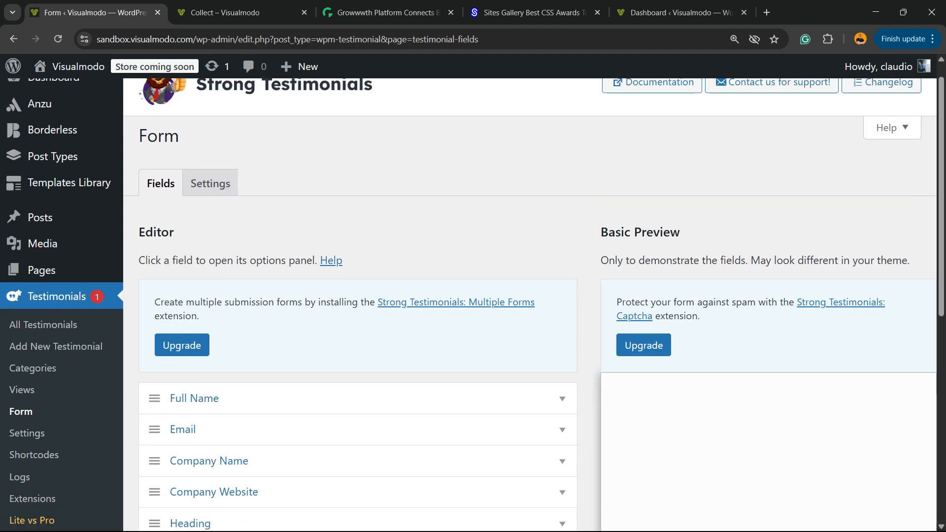
click(249, 238)
scroll(249, 124, down, 2)
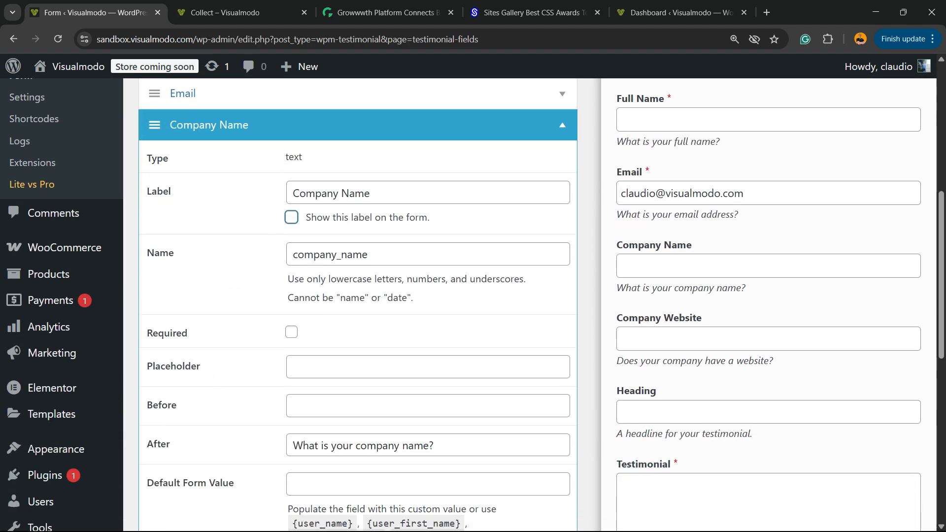
click(248, 125)
scroll(473, 305, up, 7)
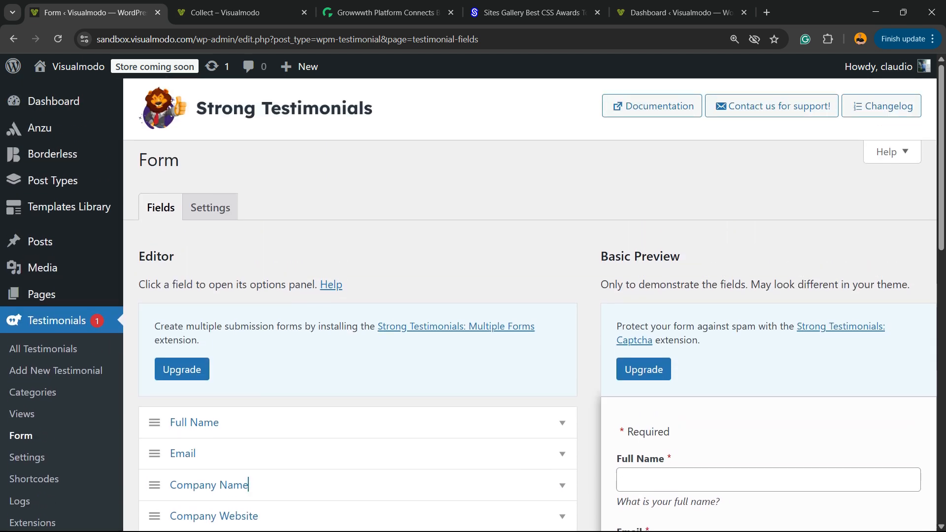
Turn off the form label of the Company Website field and collapse the field's options.
scroll(473, 305, down, 2)
click(187, 393)
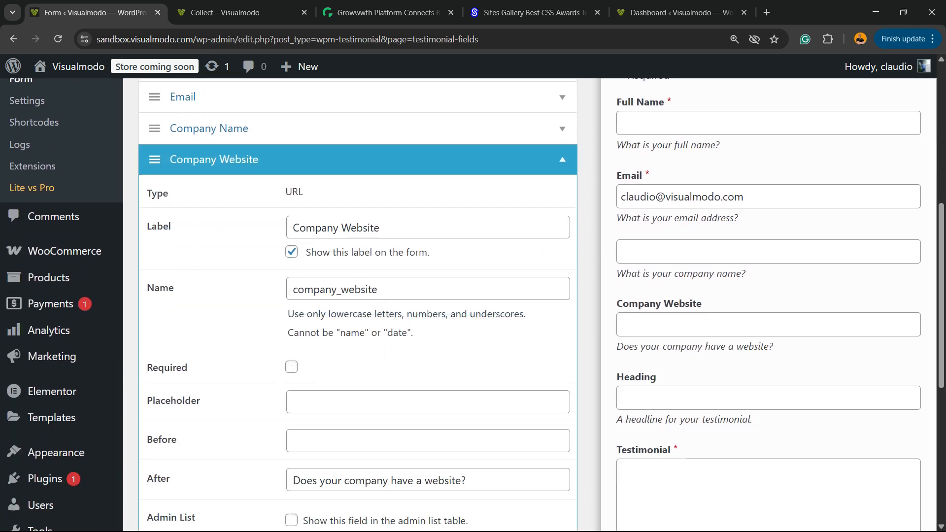
click(291, 217)
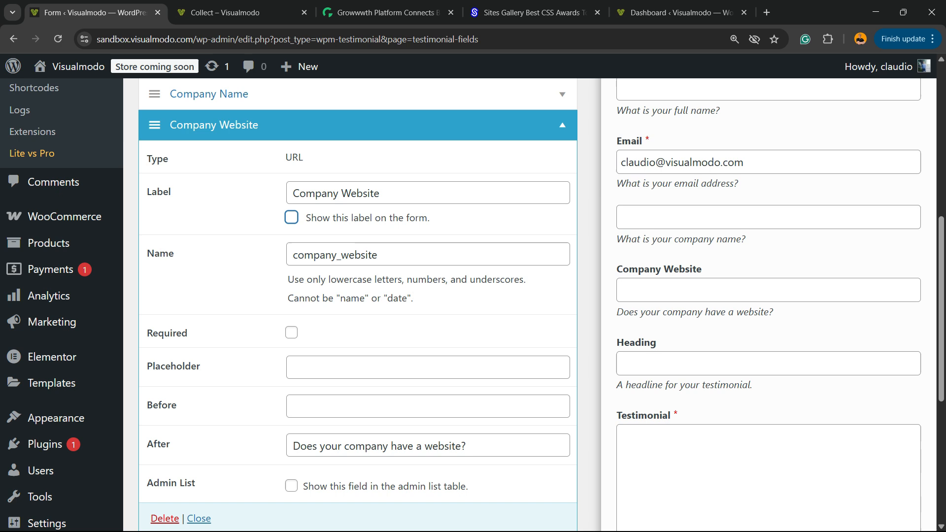
click(214, 125)
scroll(214, 126, up, 7)
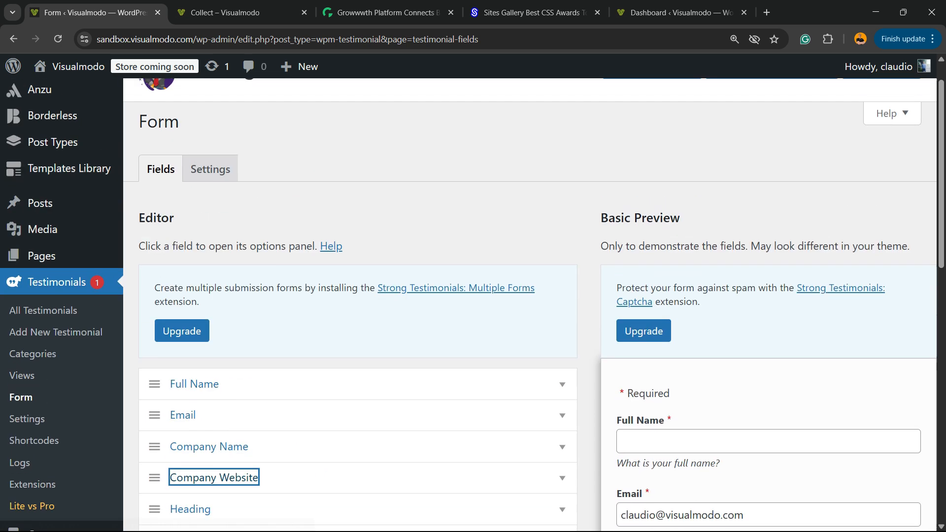
Turn off the form label of the Photo field and save the form changes.
scroll(214, 125, down, 2)
scroll(530, 305, down, 2)
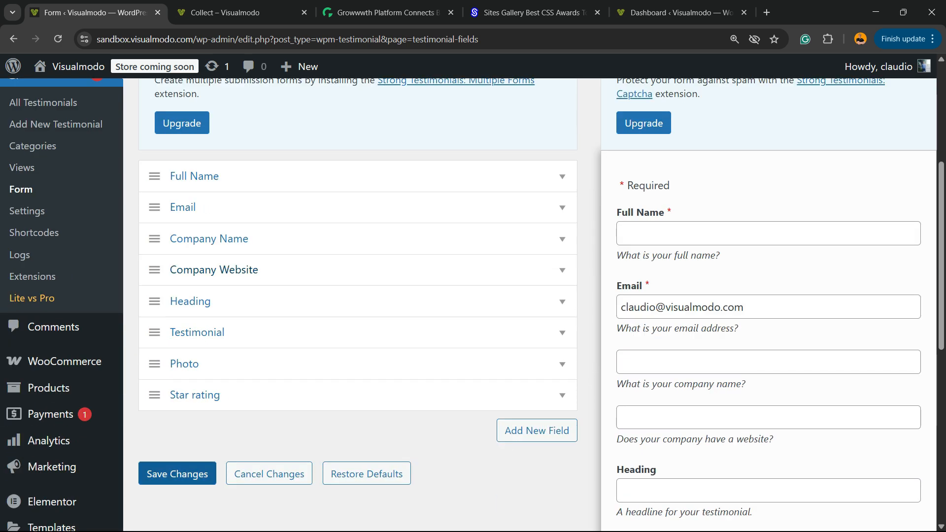
click(199, 363)
scroll(199, 364, down, 1)
scroll(358, 305, down, 4)
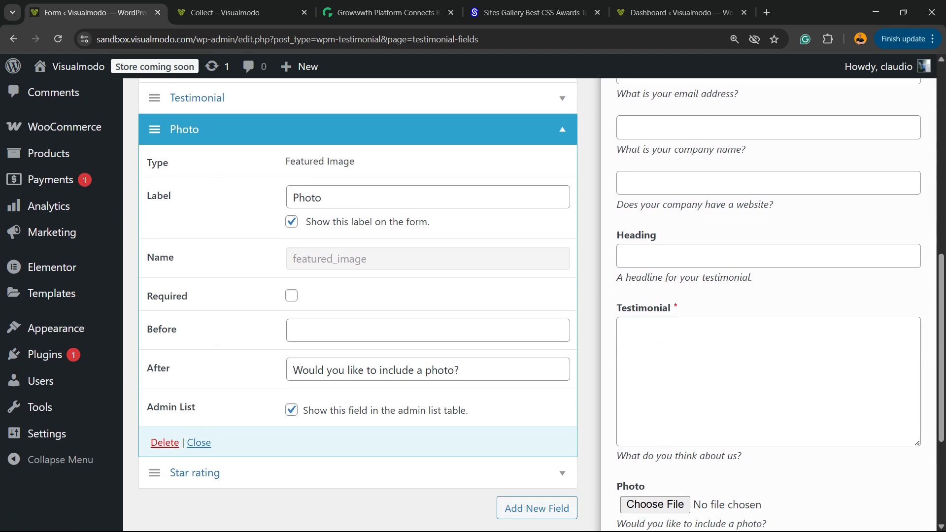
click(291, 217)
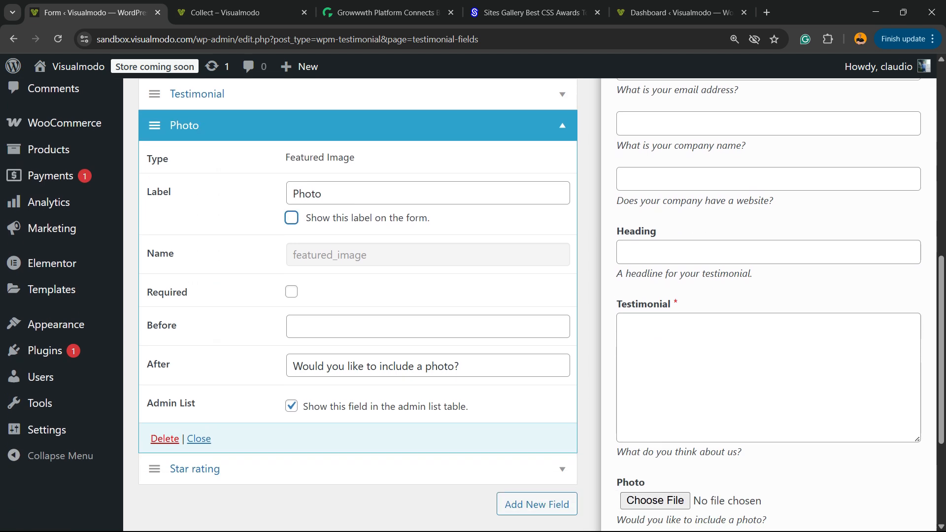
scroll(177, 371, down, 4)
click(178, 371)
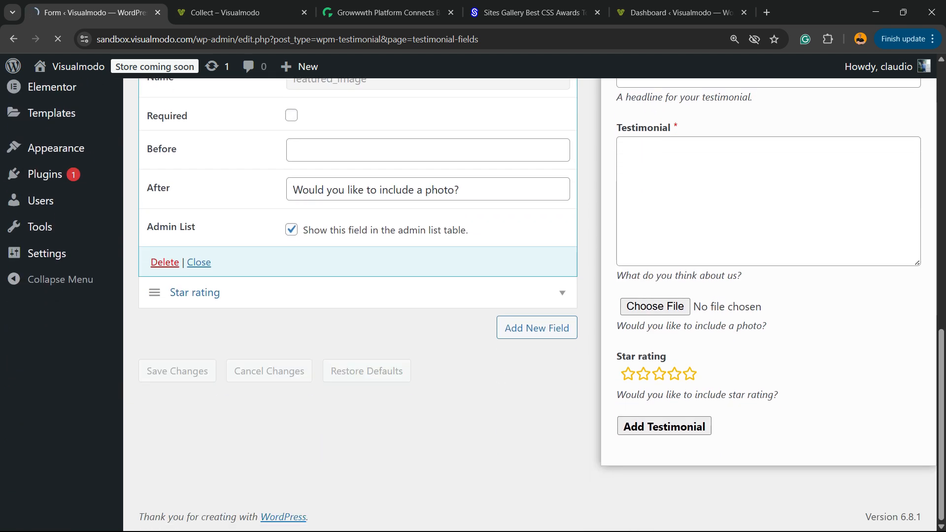
Switch to the live Collect page, go back from the submission message to the form, reload it and check the field labels.
click(225, 12)
key(F5)
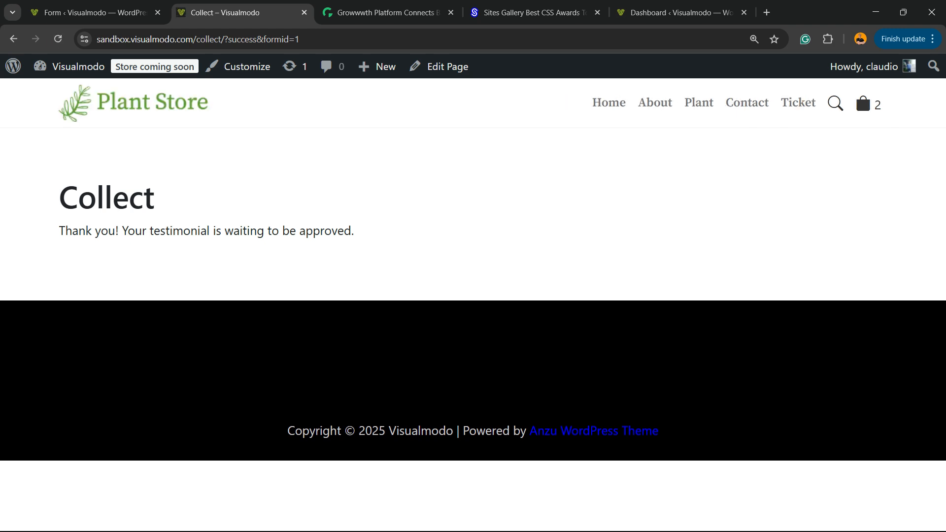
click(14, 38)
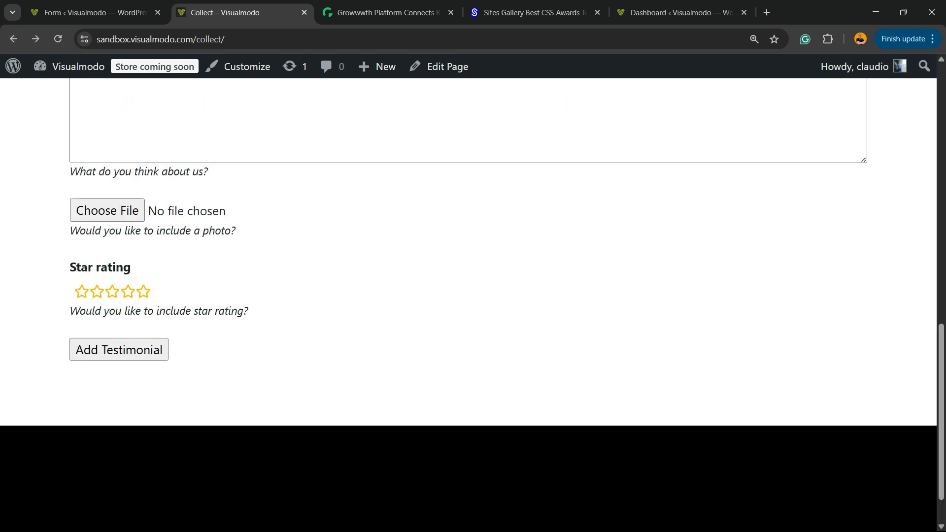
scroll(468, 296, up, 6)
scroll(468, 296, down, 4)
key(F5)
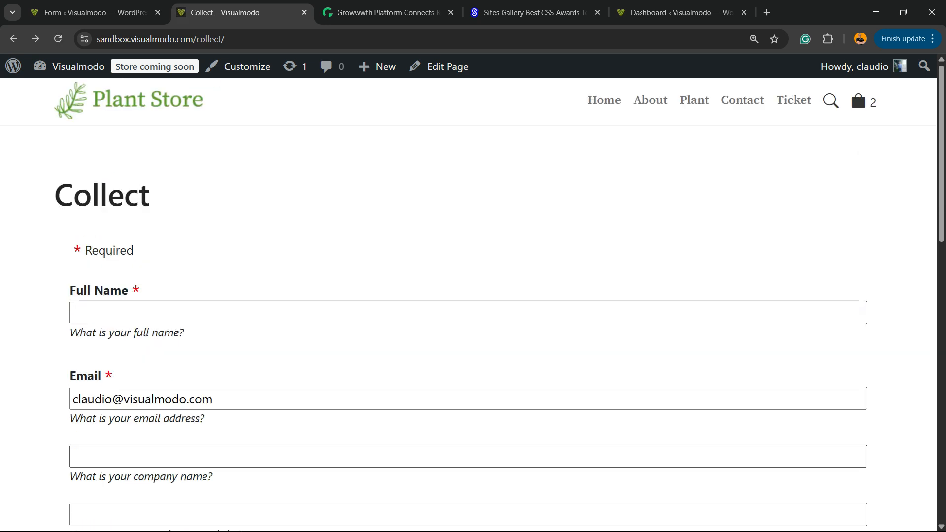
scroll(856, 88, down, 15)
scroll(856, 89, up, 15)
key(F5)
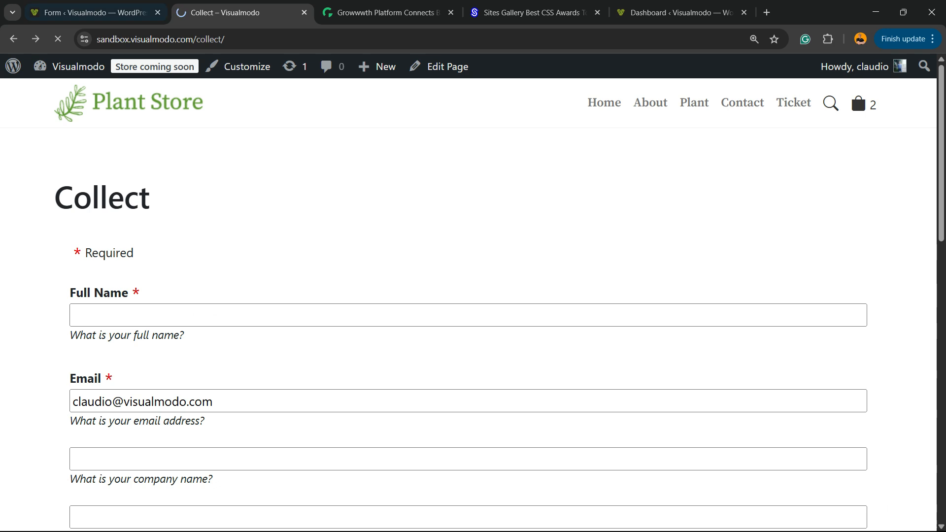
Return to the testimonial form's field editor and delete the Photo field, confirming the deletion.
key(ctrl+shift+Tab)
scroll(473, 306, down, 10)
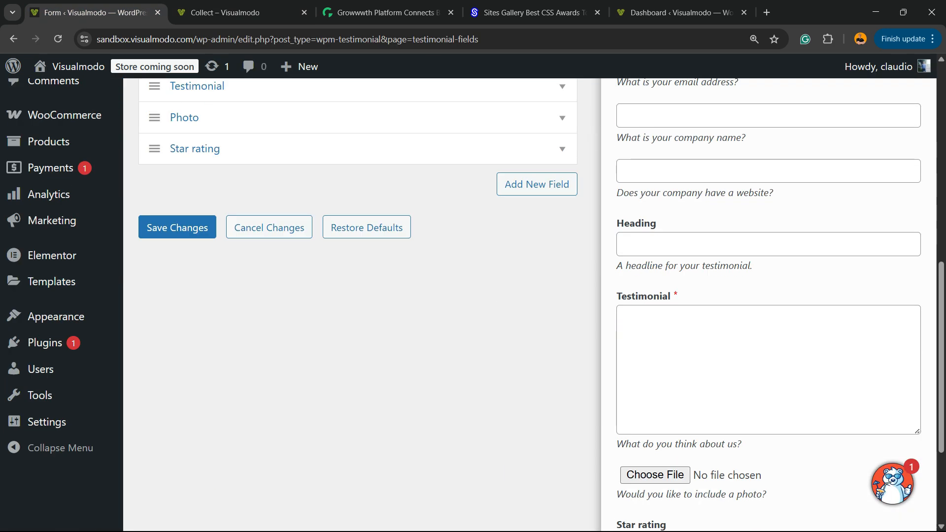
scroll(473, 306, down, 3)
scroll(473, 306, up, 7)
scroll(473, 305, down, 2)
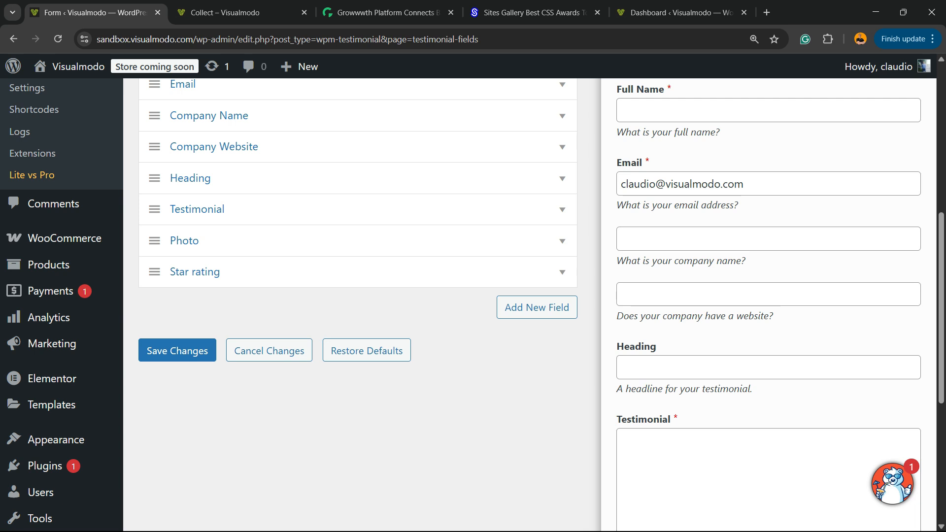
click(184, 241)
scroll(185, 241, down, 5)
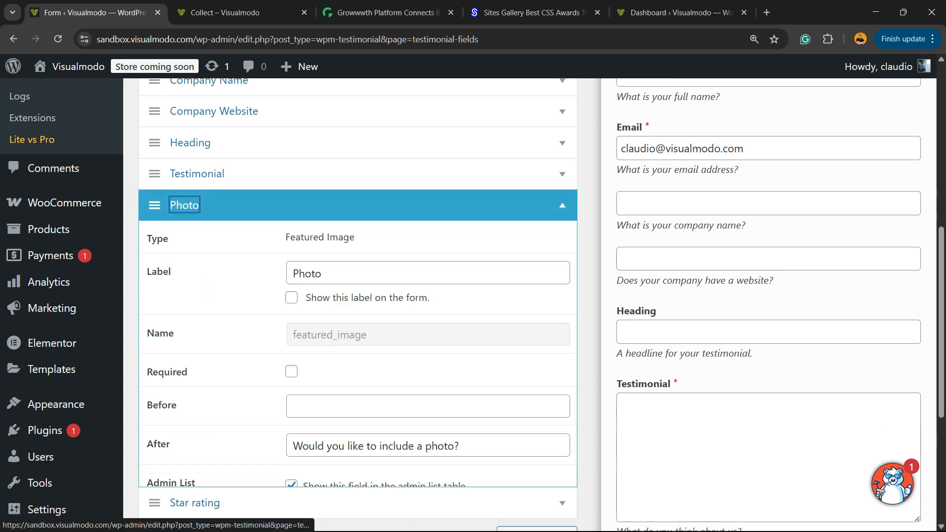
click(165, 315)
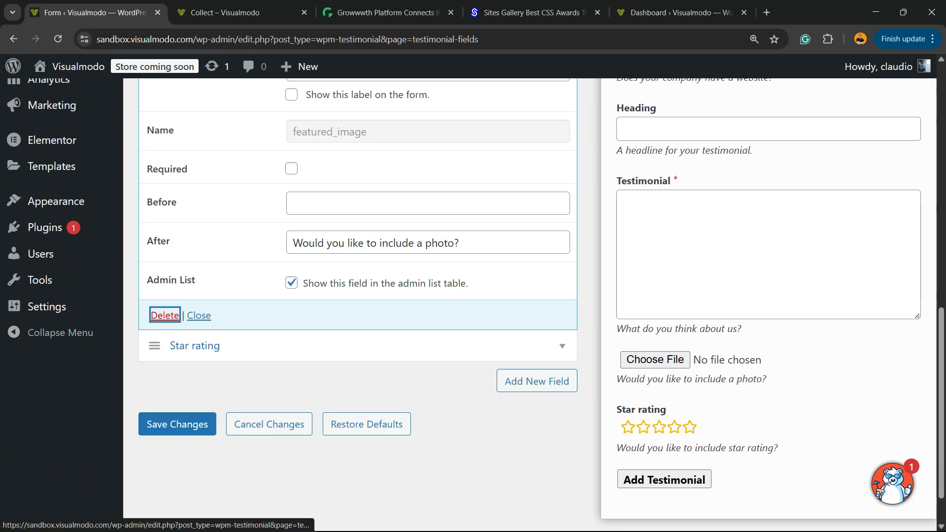
key(Return)
Delete the Company Name field from the testimonial form and confirm the deletion.
scroll(473, 296, down, 4)
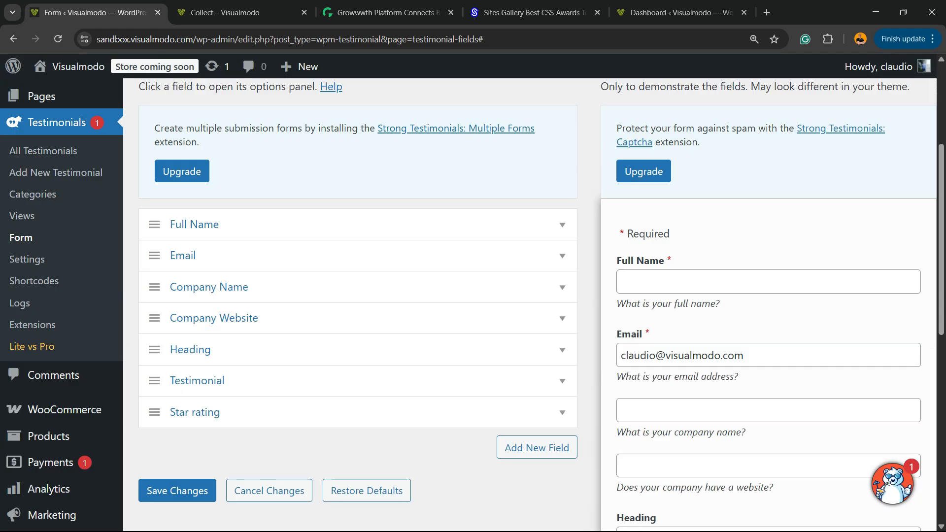
click(240, 240)
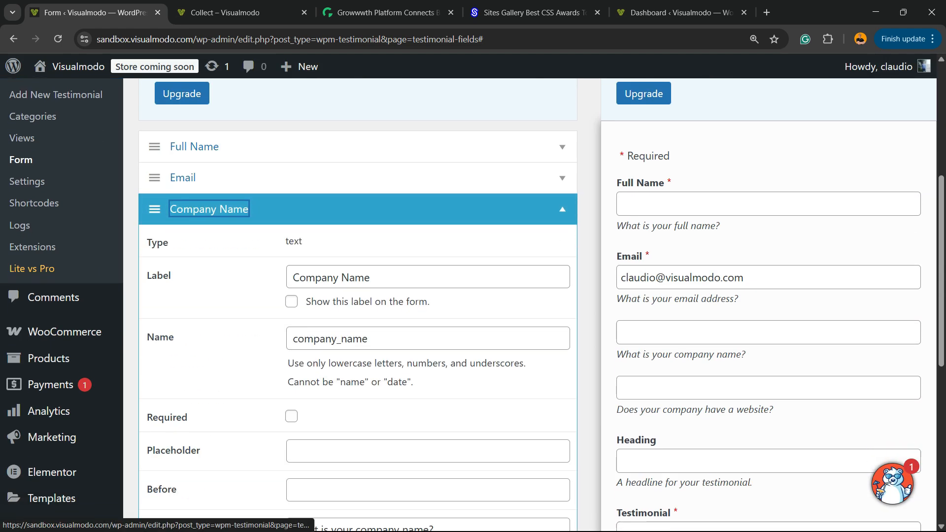
scroll(239, 240, down, 5)
scroll(239, 296, down, 5)
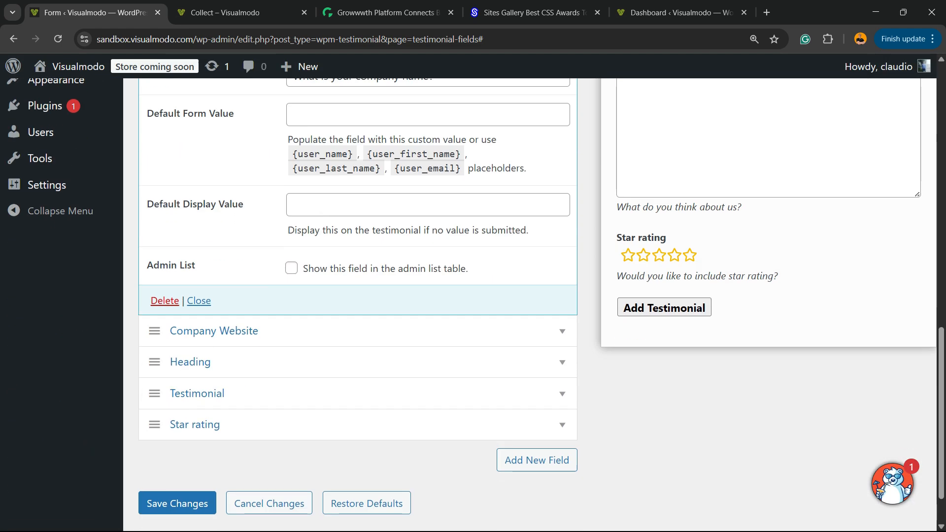
click(165, 301)
key(Return)
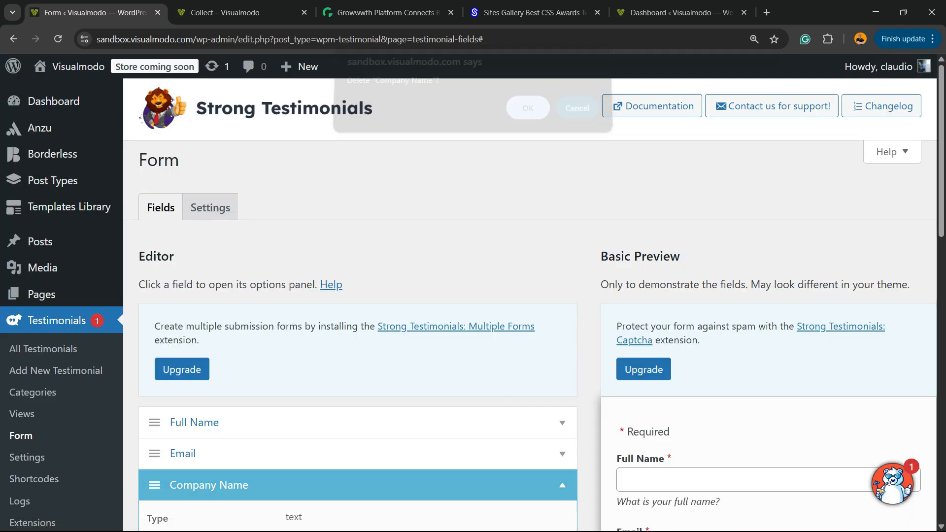
Delete the Company Website field from the testimonial form, confirm the deletion and save the form changes.
scroll(235, 361, down, 3)
click(235, 362)
scroll(235, 361, down, 12)
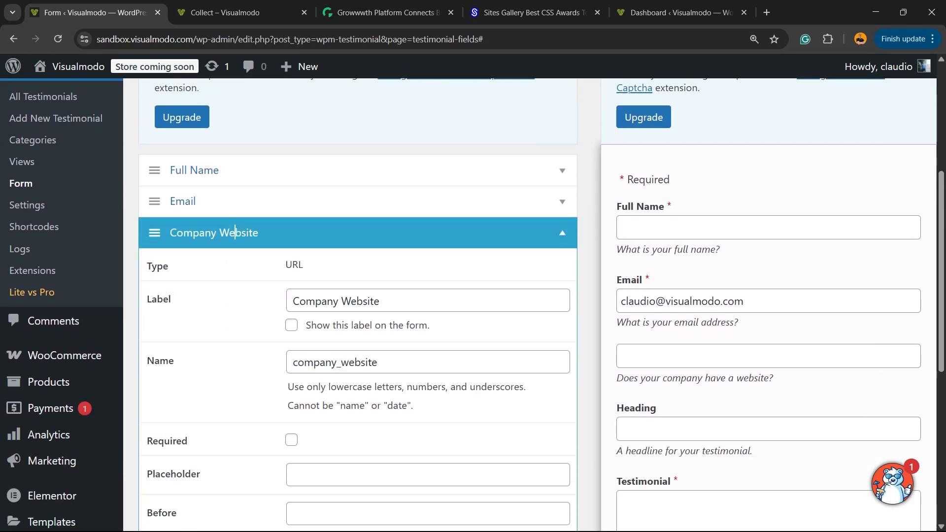
click(165, 275)
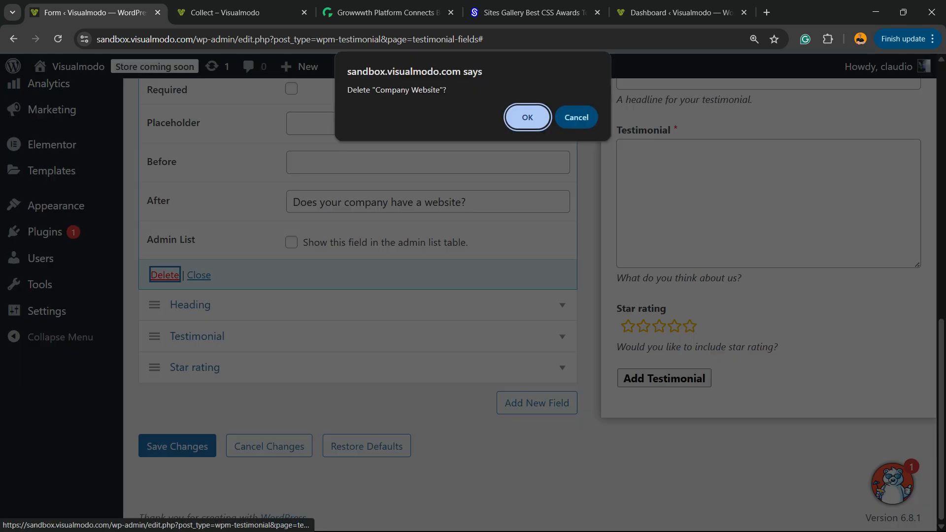
key(Return)
scroll(171, 116, down, 5)
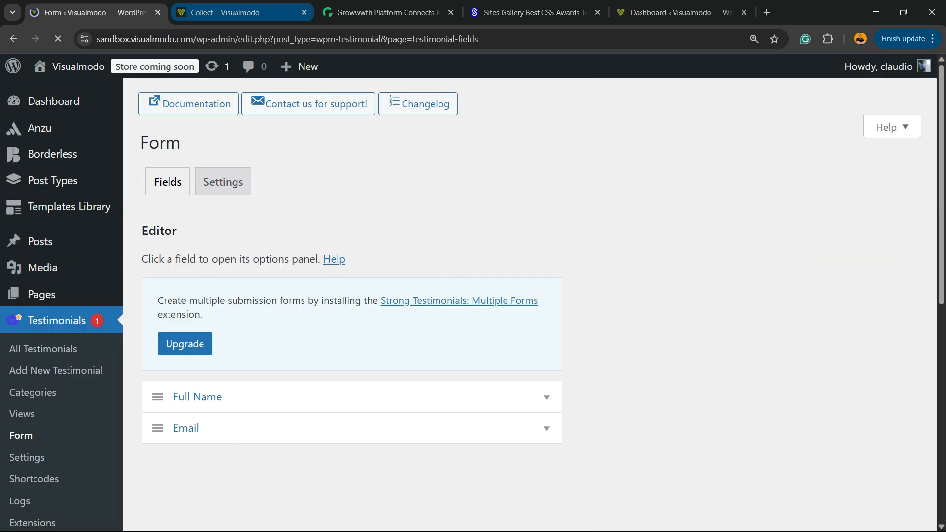
Switch to the live Collect page, reload it and review the fields of the updated testimonial form.
click(242, 13)
key(F5)
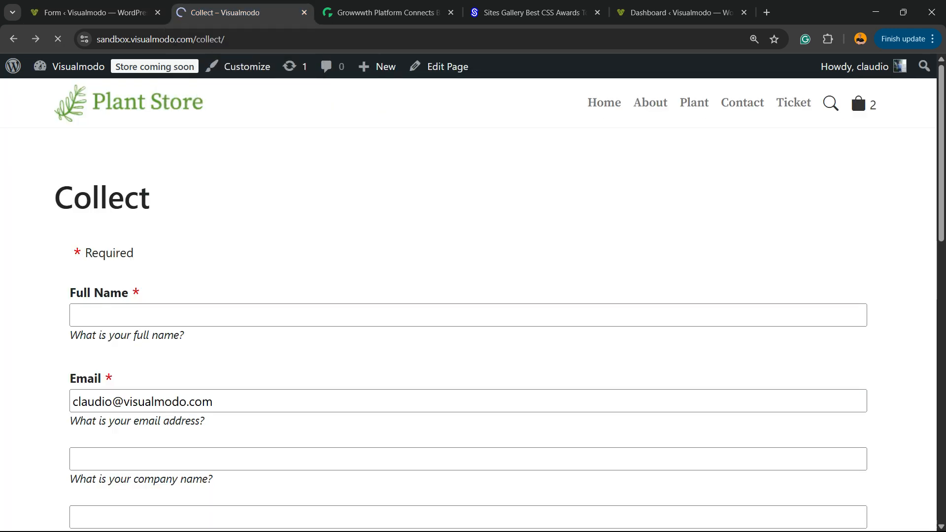
scroll(468, 295, down, 8)
scroll(468, 295, up, 7)
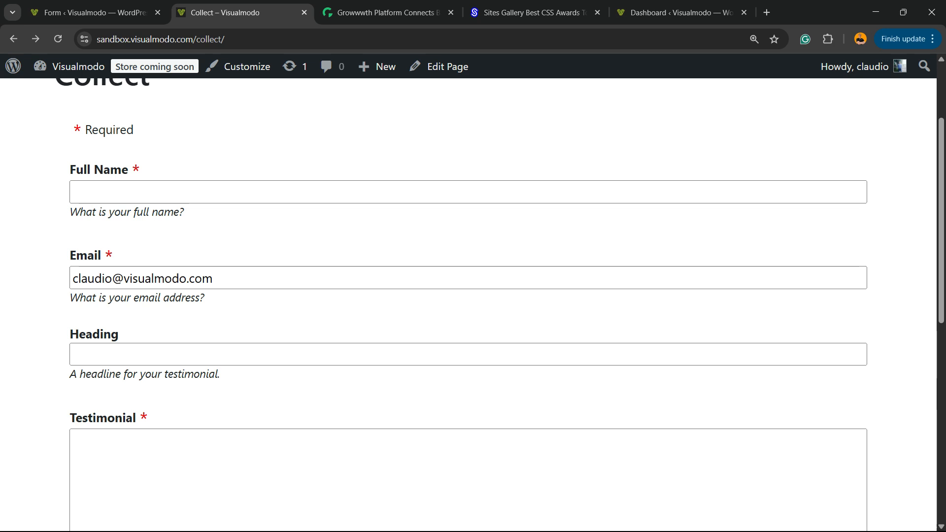
scroll(856, 90, up, 3)
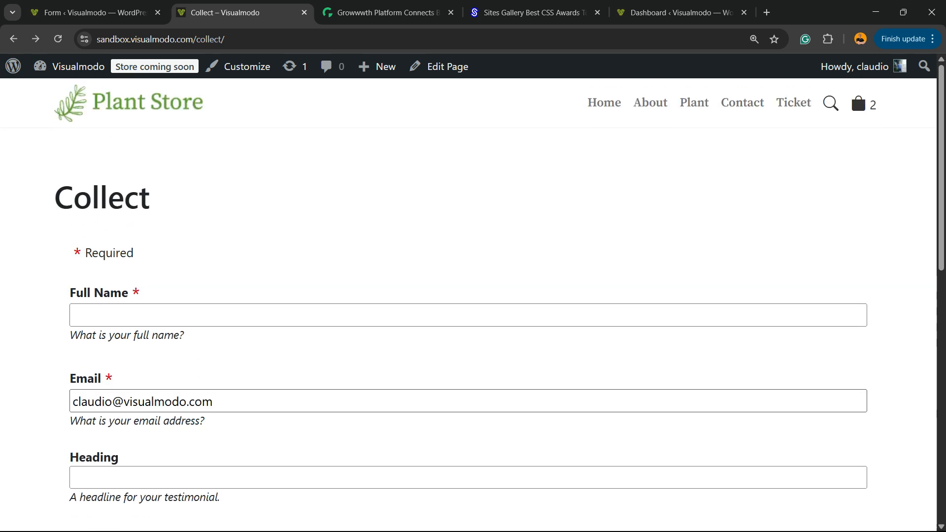